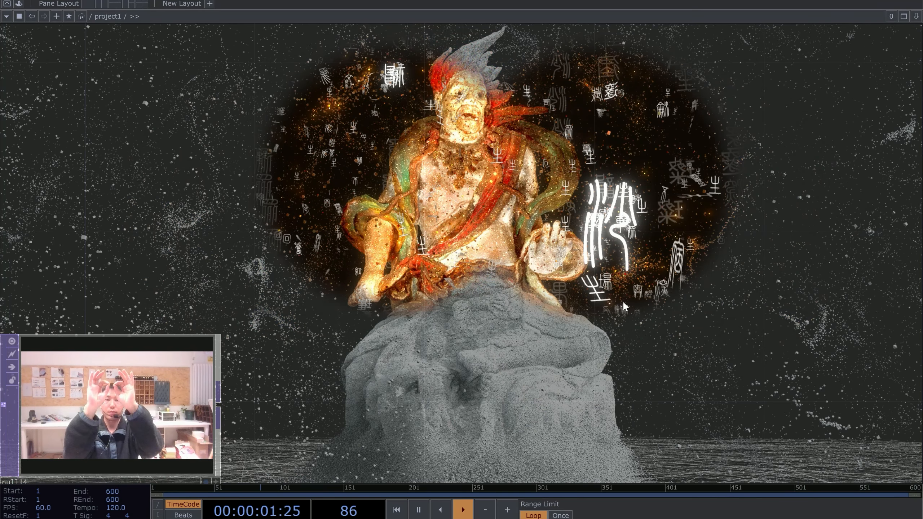
drag(204, 335, 203, 365)
drag(355, 318, 387, 307)
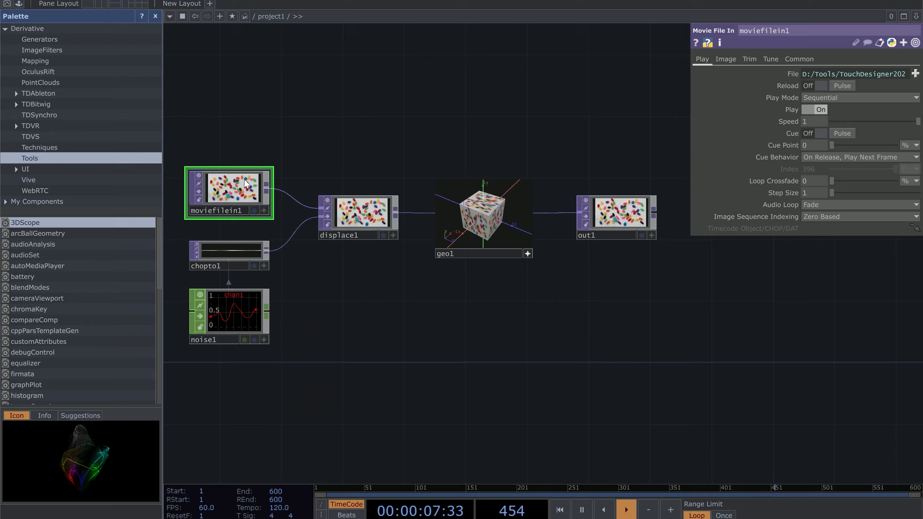
Delete all the default example operators from the project and close the component palette
drag(185, 74, 679, 343)
key(Delete)
click(155, 16)
Bring the recorded statue clips TDMovieOut_9 and TDMovieOut_10 into the empty network as Movie File In operators
drag(225, 74, 237, 102)
click(525, 518)
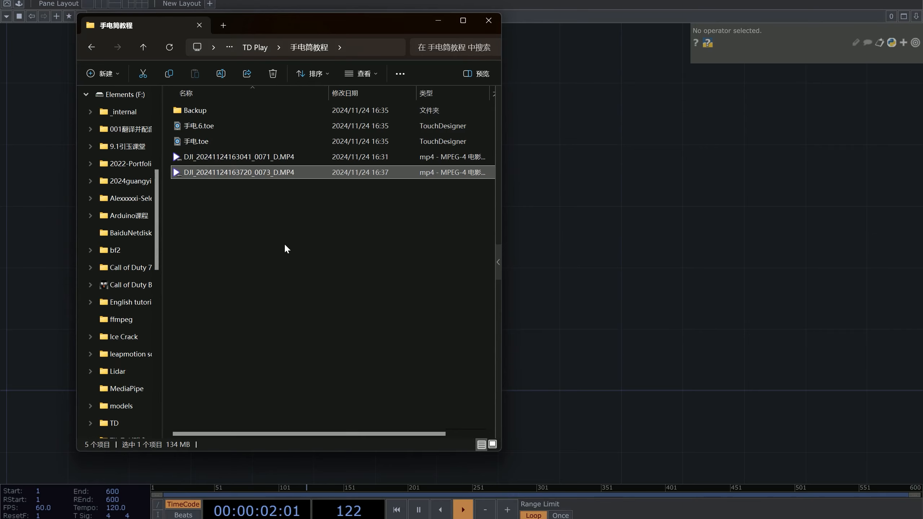
click(882, 336)
mouse_move(701, 477)
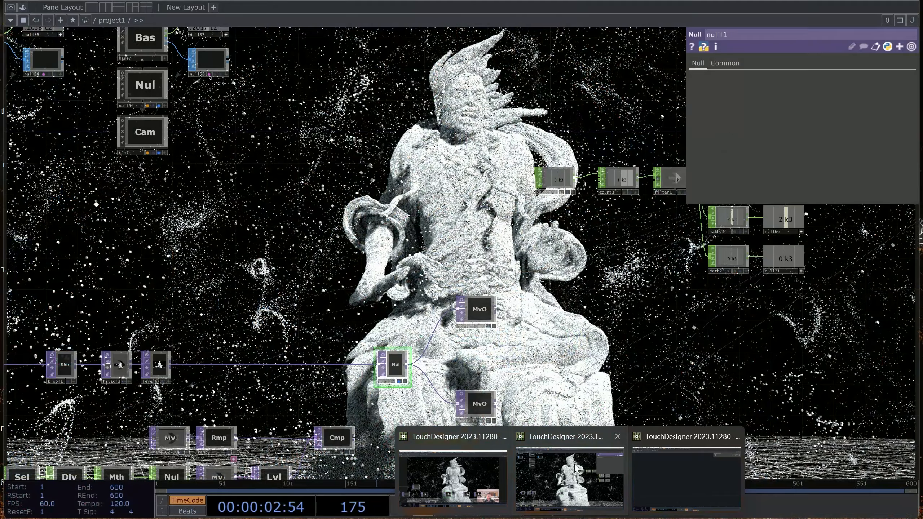
click(578, 469)
scroll(385, 270, up, 5)
scroll(285, 212, down, 2)
drag(384, 270, 412, 257)
click(417, 265)
scroll(367, 211, up, 3)
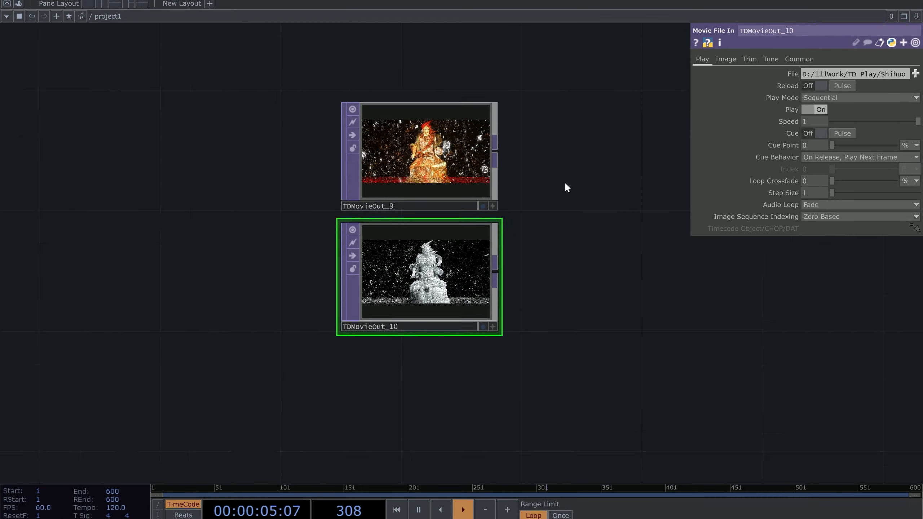
Move the TDMovieOut_10 operator down to widen the gap below TDMovieOut_9
scroll(564, 183, up, 3)
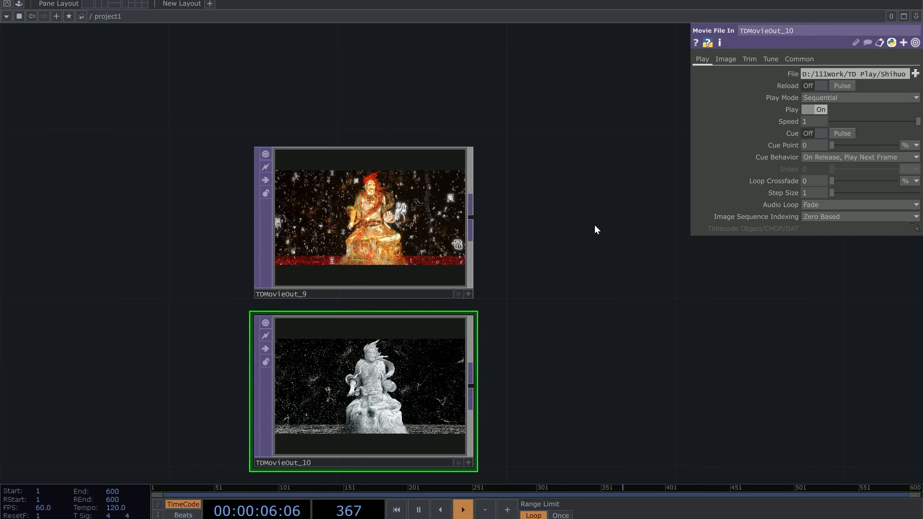
scroll(594, 225, down, 3)
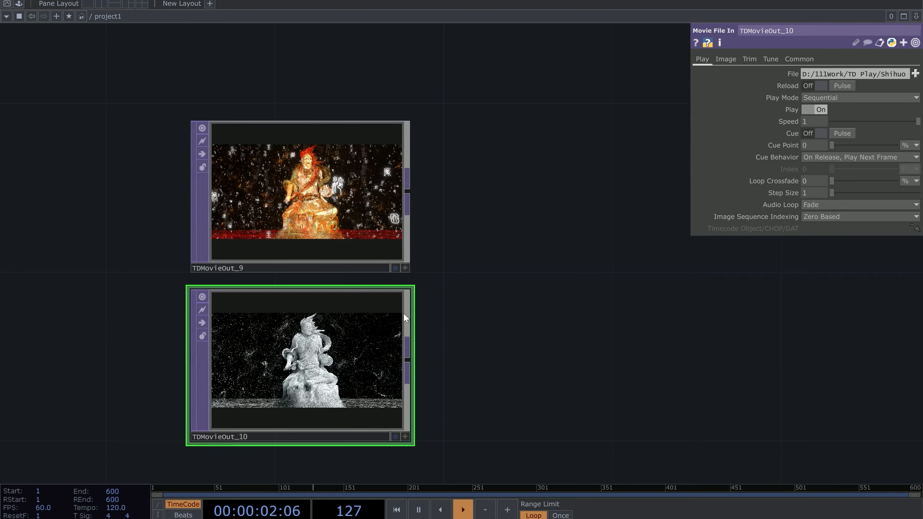
scroll(403, 313, down, 2)
scroll(436, 314, up, 3)
scroll(233, 289, up, 1)
scroll(238, 266, down, 1)
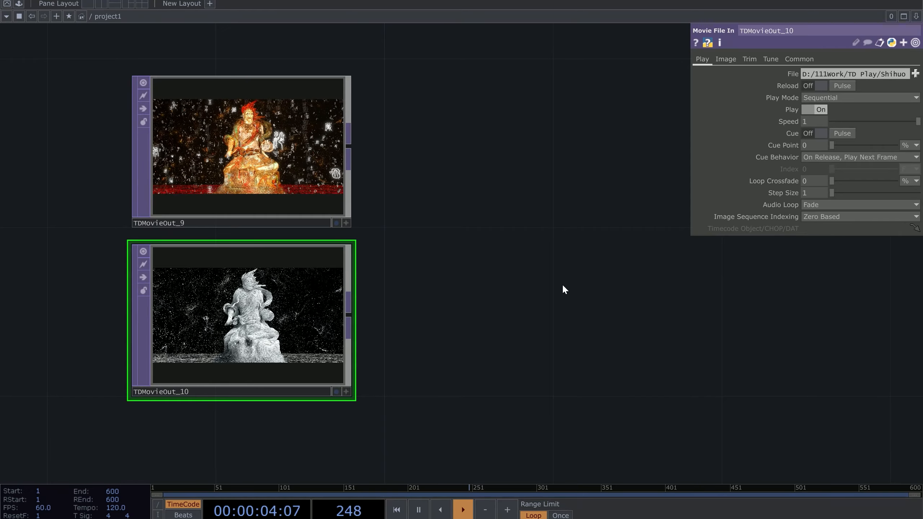
drag(311, 264, 309, 387)
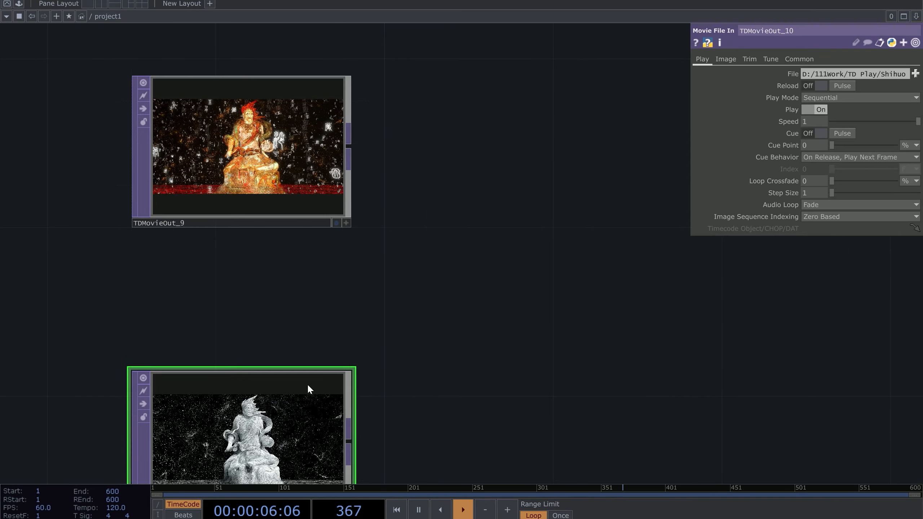
scroll(379, 203, down, 2)
scroll(379, 202, down, 1)
drag(442, 216, 465, 175)
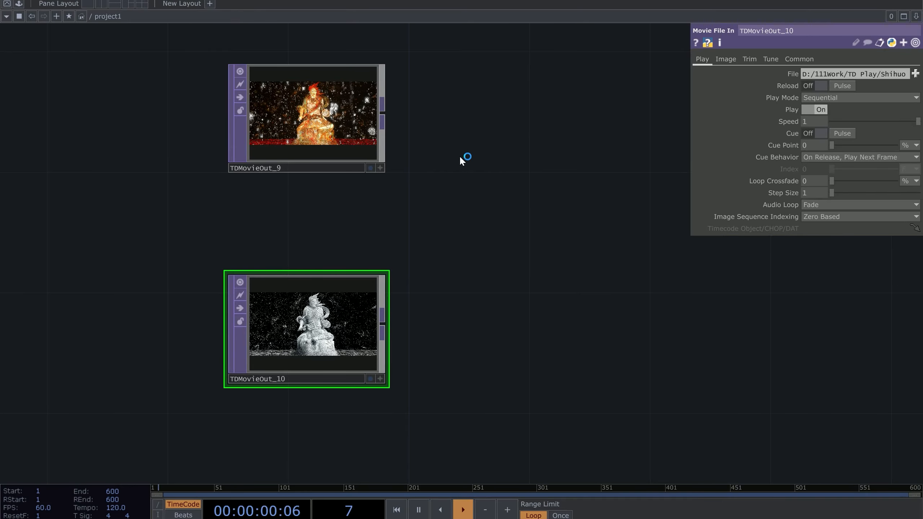
Choose a Composite TOP as the new operator for combining the two clips
scroll(449, 103, up, 2)
key(Tab)
text(m)
key(BackSpace)
text(com)
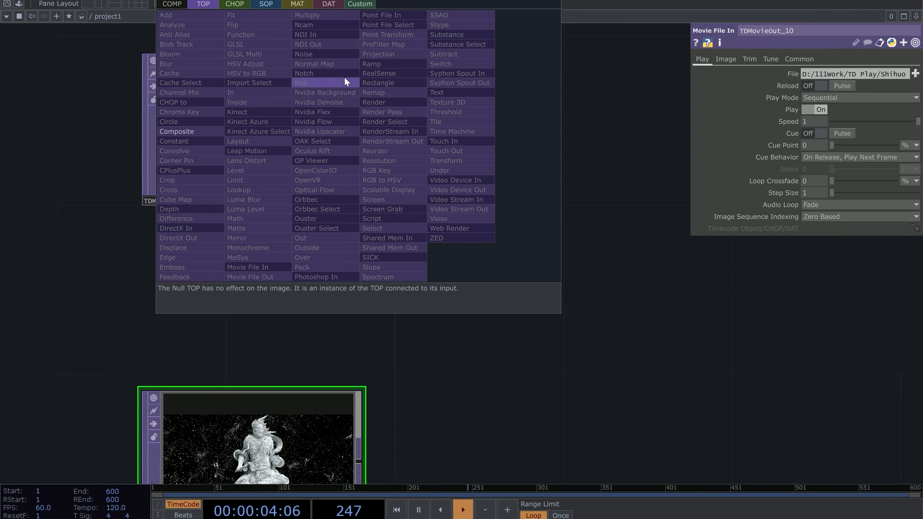
key(Return)
Place the Composite beside the clips and connect TDMovieOut_9 and TDMovieOut_10 to its inputs in that order
drag(544, 299, 609, 218)
drag(688, 395, 425, 402)
scroll(484, 238, up, 2)
drag(483, 239, 545, 171)
scroll(544, 167, up, 6)
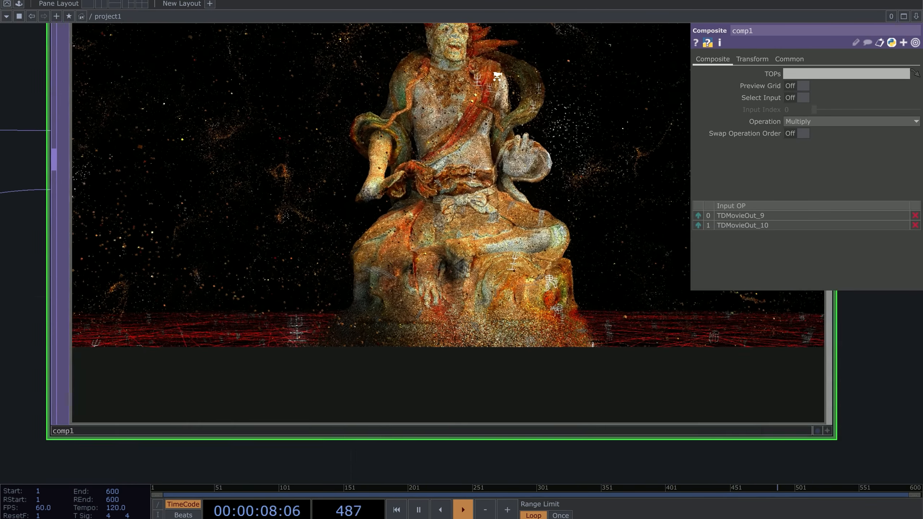
Examine the multiplied composite image in comp1 and compare it with the two source clips
scroll(497, 79, down, 5)
drag(91, 192, 303, 167)
scroll(302, 167, down, 4)
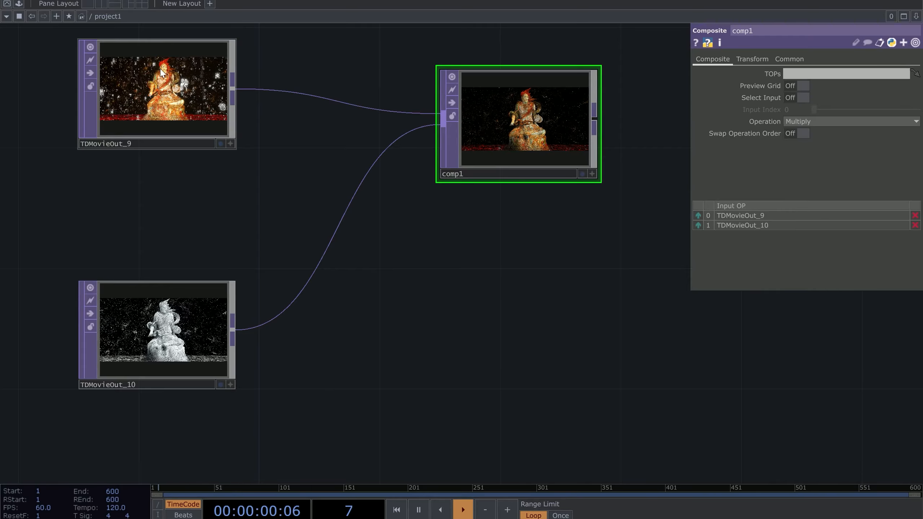
scroll(160, 69, up, 6)
scroll(483, 234, down, 3)
drag(483, 234, 89, 244)
scroll(482, 194, up, 5)
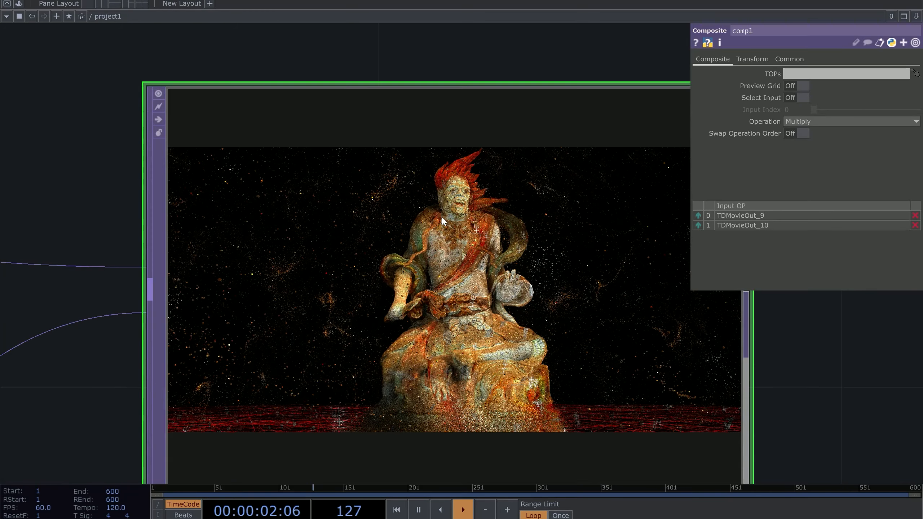
scroll(442, 218, up, 3)
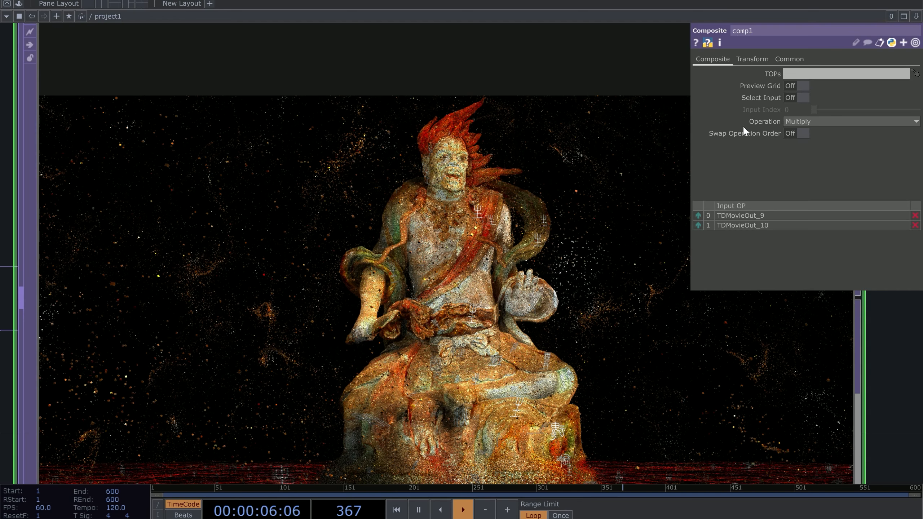
Set the blend operation of comp1 to Over
click(795, 123)
click(862, 214)
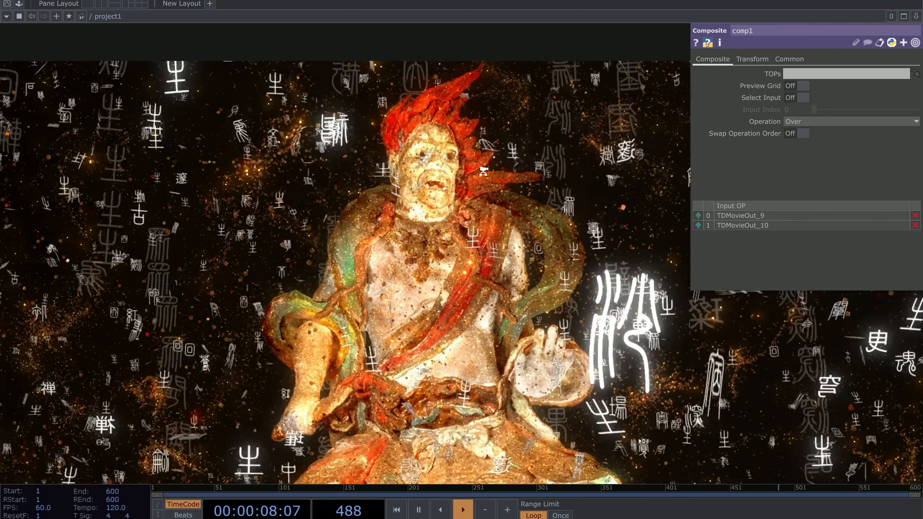
scroll(448, 178, down, 3)
scroll(364, 171, down, 5)
drag(364, 97, 502, 61)
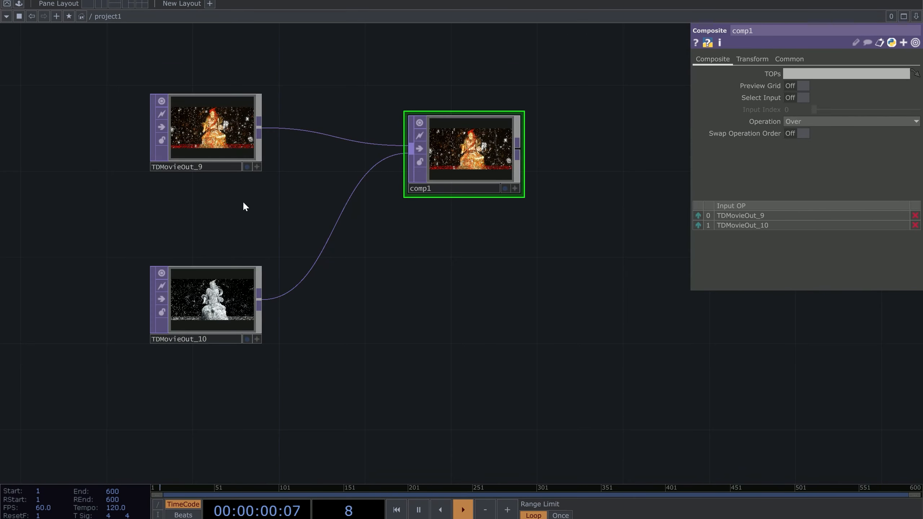
Spread the network out, leaving a wide free space between TDMovieOut_9 and comp1 and more room above TDMovieOut_10
scroll(244, 201, up, 2)
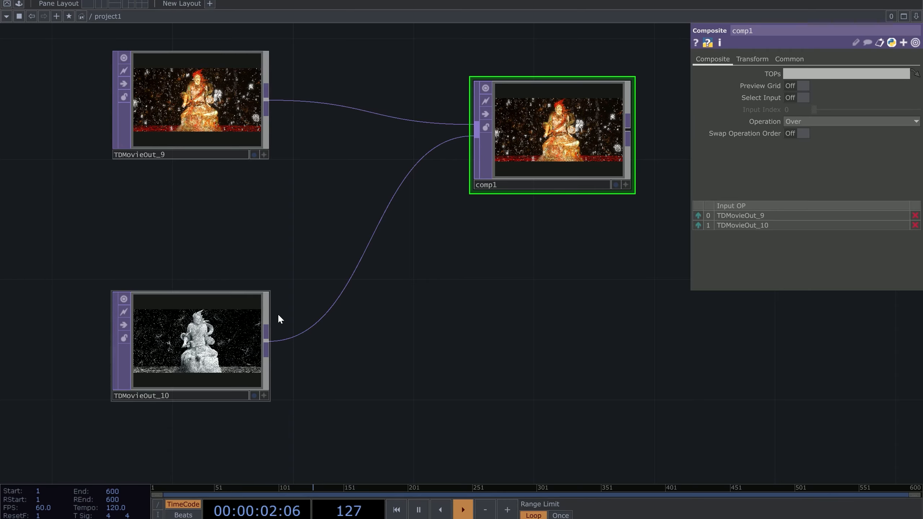
drag(276, 145, 346, 294)
right_drag(328, 169, 272, 285)
right_drag(315, 155, 292, 482)
drag(275, 245, 34, 274)
drag(111, 181, 387, 171)
scroll(496, 328, down, 4)
drag(408, 414, 409, 477)
drag(441, 354, 354, 385)
drag(326, 310, 218, 310)
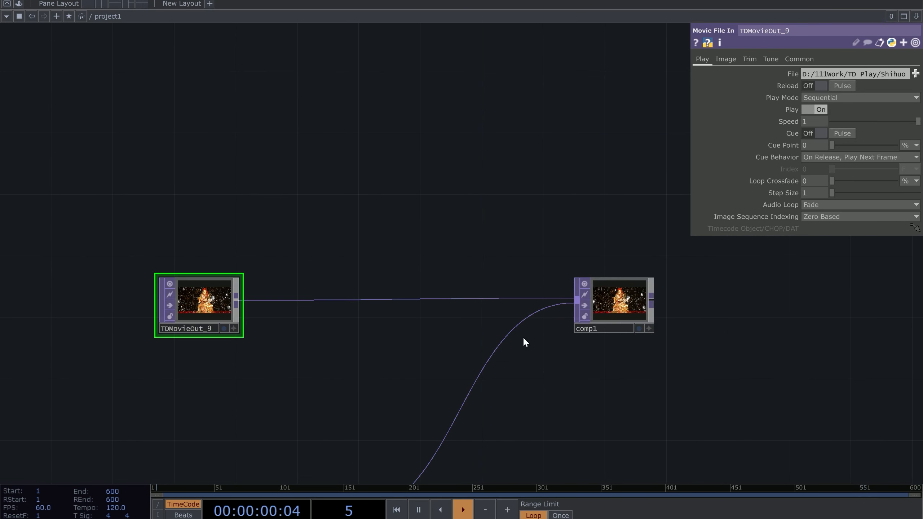
scroll(265, 290, up, 5)
drag(175, 264, 368, 266)
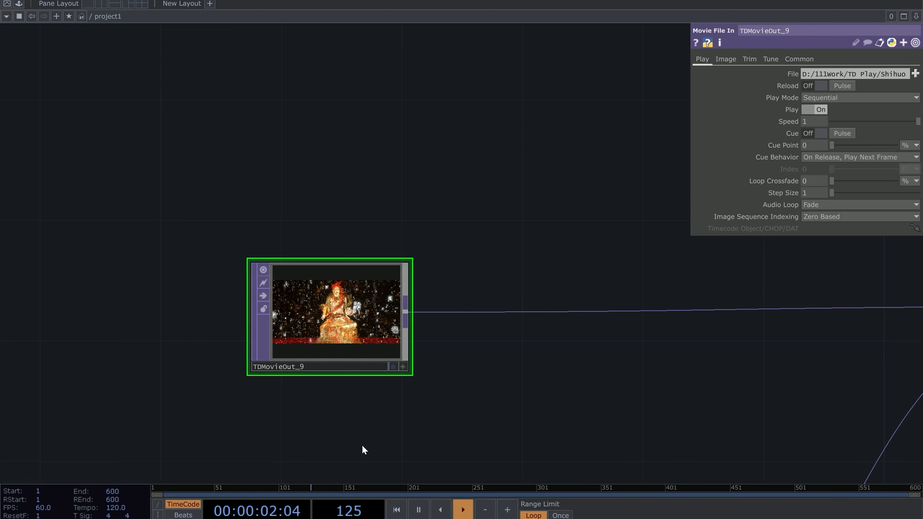
drag(491, 302, 411, 201)
scroll(410, 204, down, 4)
drag(403, 261, 414, 171)
scroll(434, 342, up, 4)
drag(396, 277, 431, 465)
scroll(407, 277, up, 3)
drag(408, 277, 431, 482)
scroll(399, 315, down, 5)
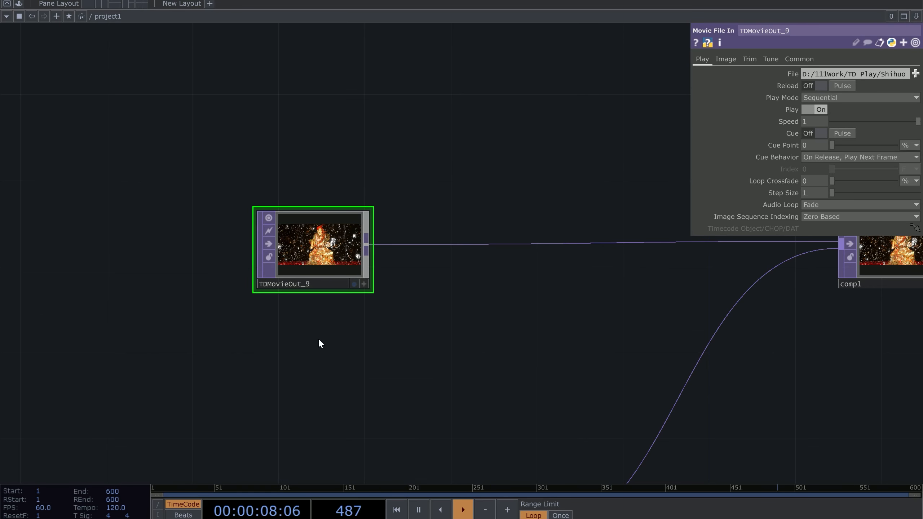
Add a Circle TOP to the network just below TDMovieOut_9
key(Tab)
text(c)
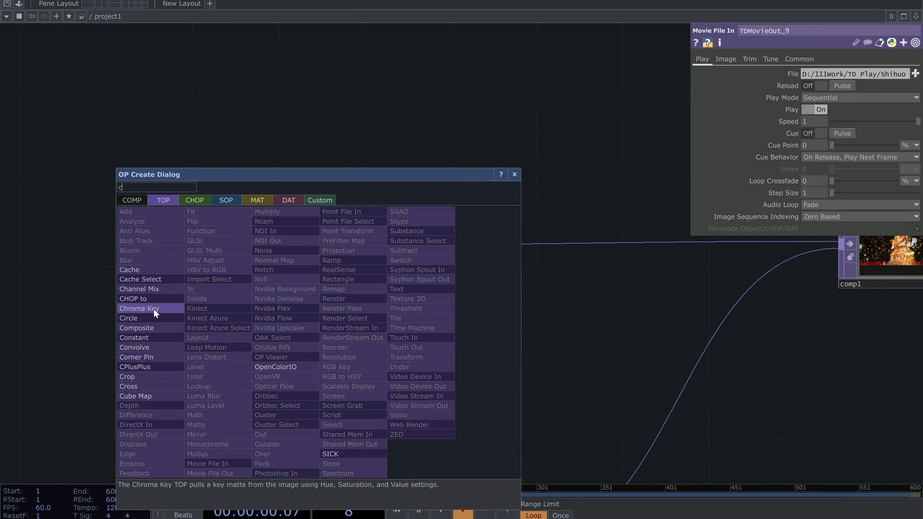
click(145, 317)
click(442, 333)
Connect the output of TDMovieOut_9 to the circle's input and check the circle's resolution in its operator info
scroll(363, 254, up, 3)
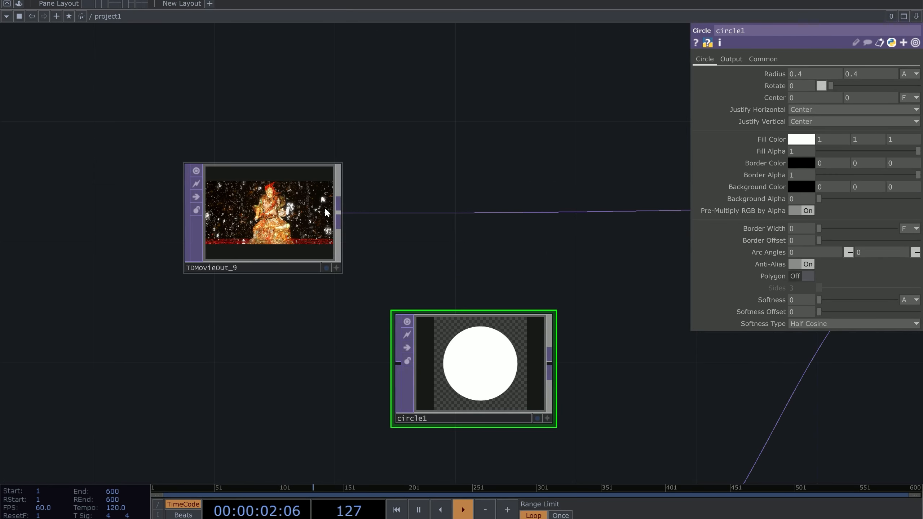
click(380, 363)
scroll(460, 329, up, 3)
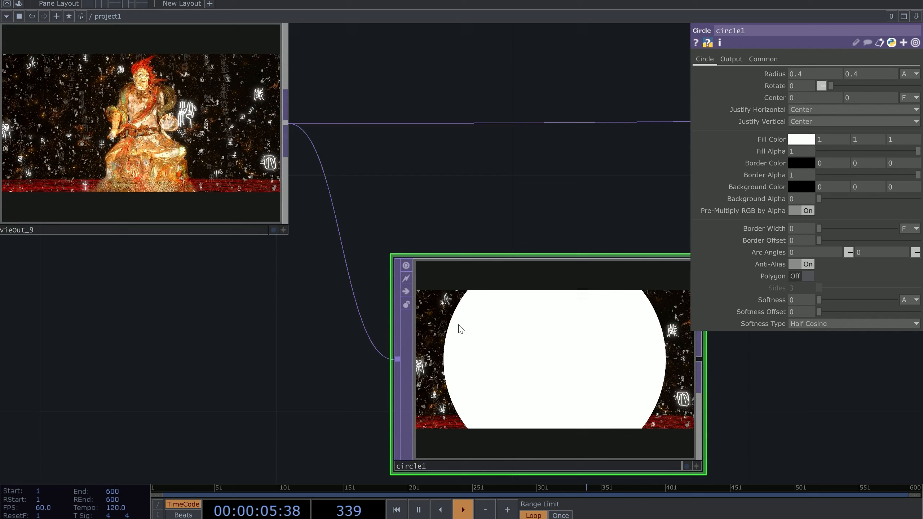
middle_click(474, 316)
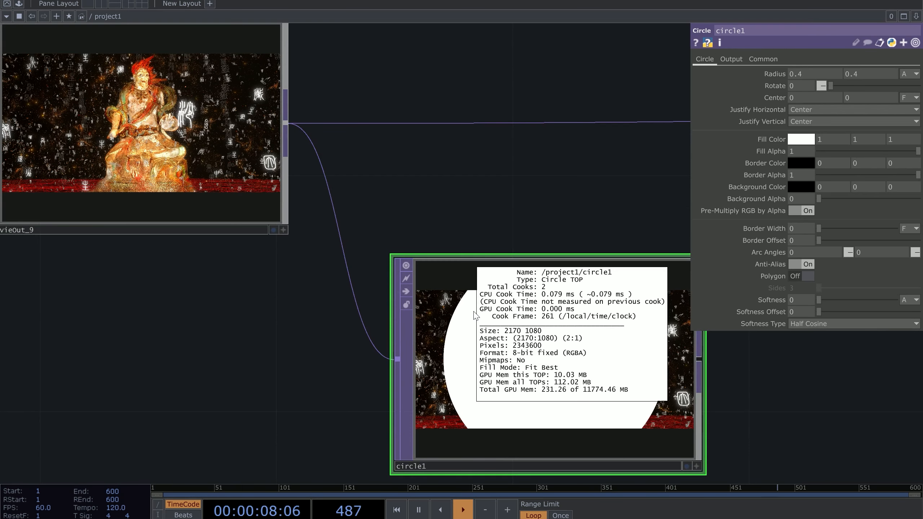
drag(360, 159, 126, 126)
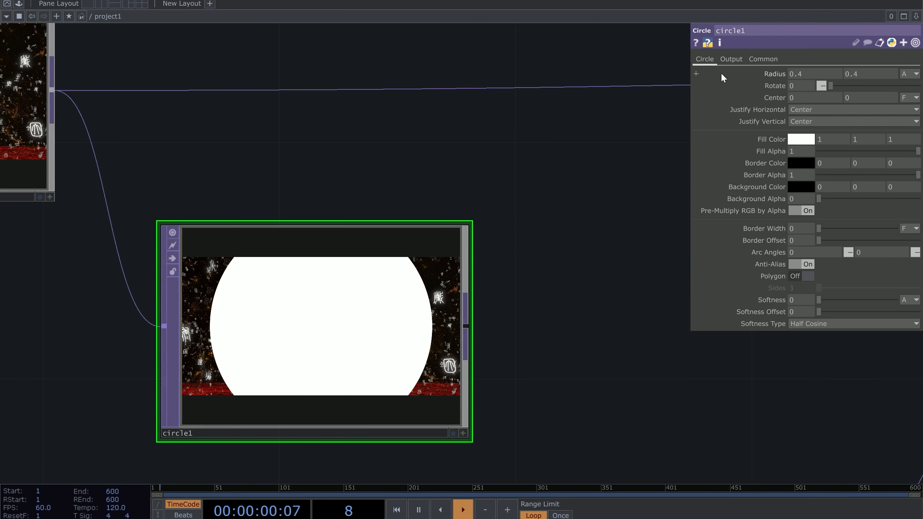
Set the circle's Combine with Input option to Set Resolution Only
click(731, 59)
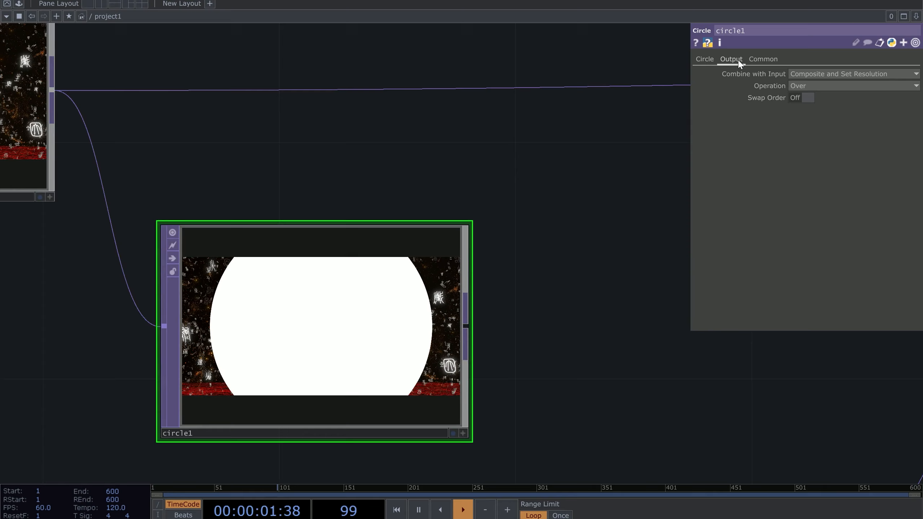
click(807, 75)
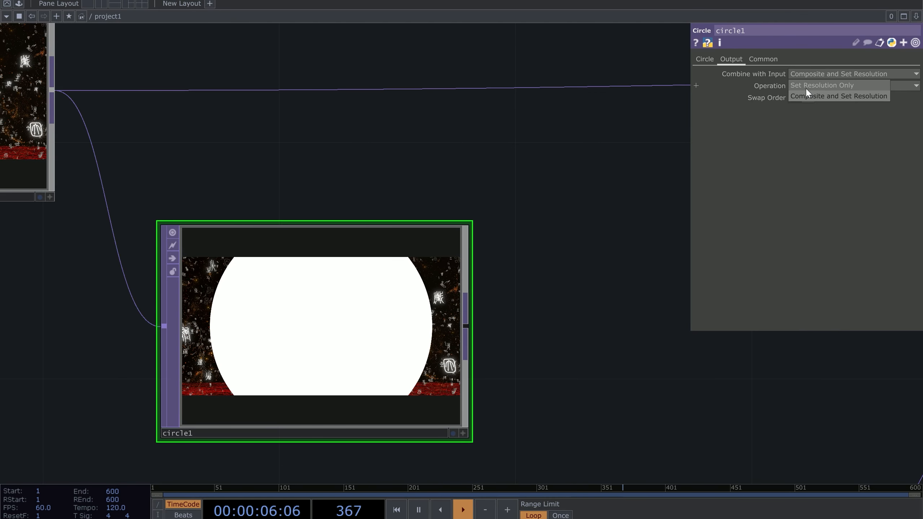
click(805, 88)
drag(462, 147, 449, 112)
scroll(408, 152, down, 3)
scroll(321, 228, up, 3)
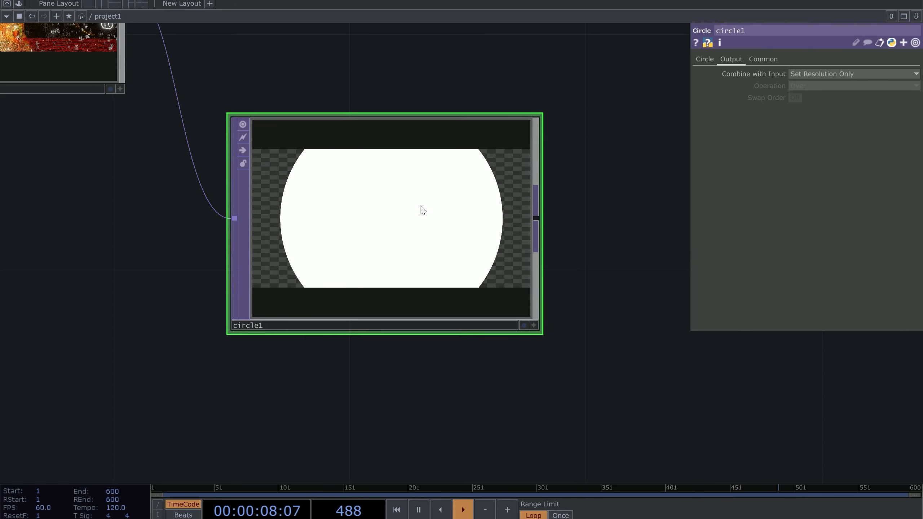
scroll(218, 240, up, 3)
scroll(329, 206, down, 3)
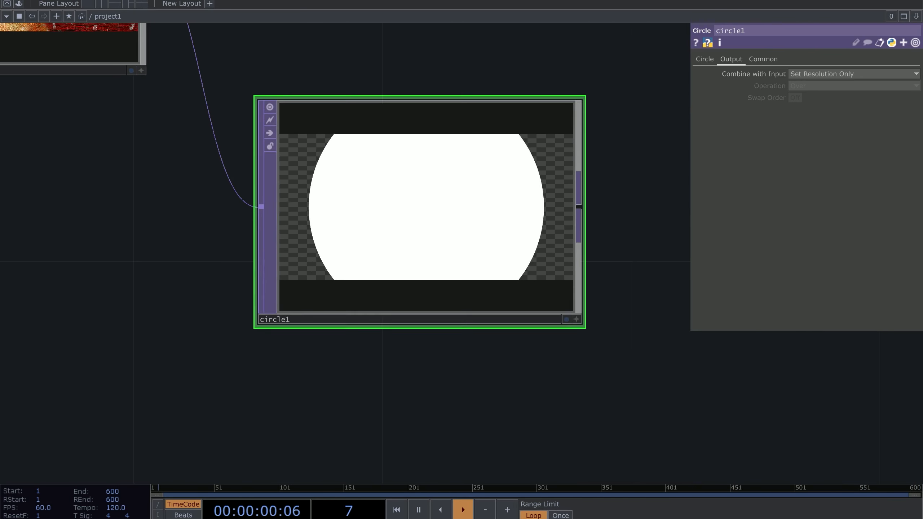
Reduce the circle's radius to 0.1 in both directions and set its softness to 0.038
click(703, 58)
middle_drag(781, 76, 756, 76)
drag(819, 300, 833, 300)
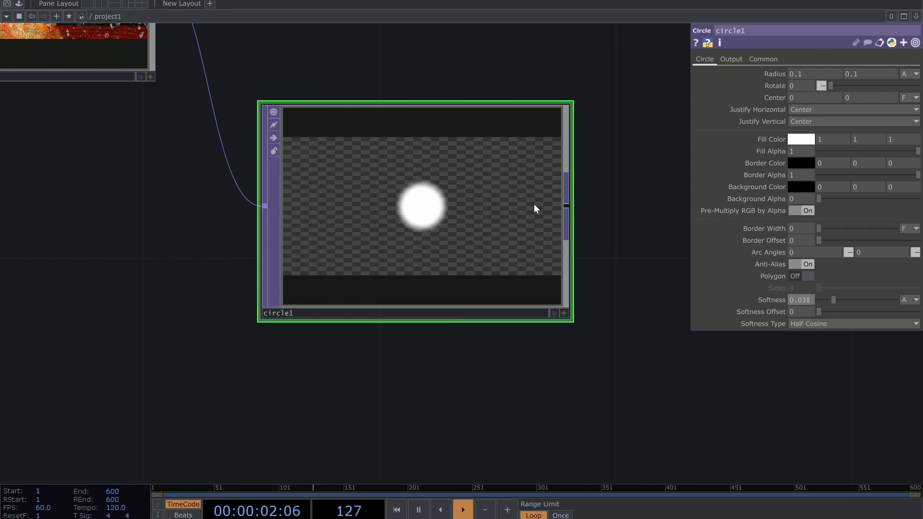
Duplicate circle1 with its input connection and place the copy directly below the original
key(ctrl+v)
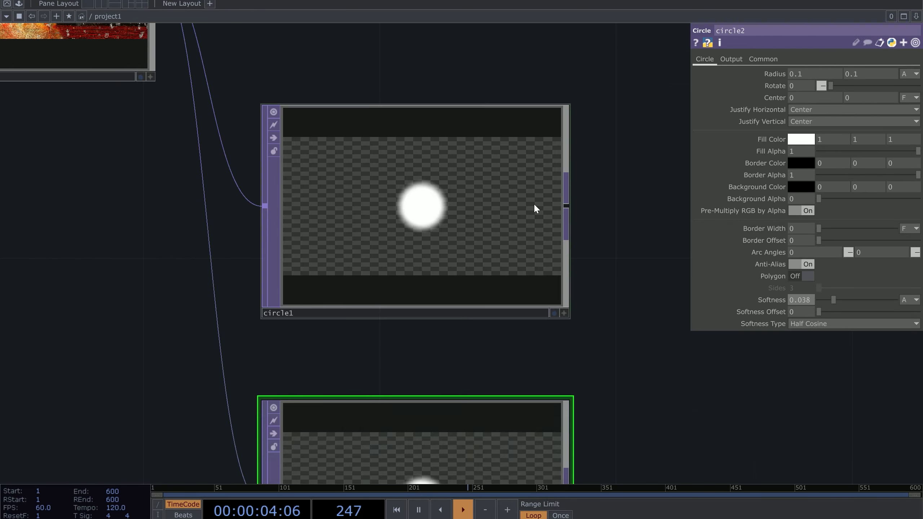
scroll(532, 218, down, 6)
drag(518, 330, 519, 303)
scroll(521, 298, up, 1)
drag(599, 277, 572, 181)
scroll(521, 298, up, 1)
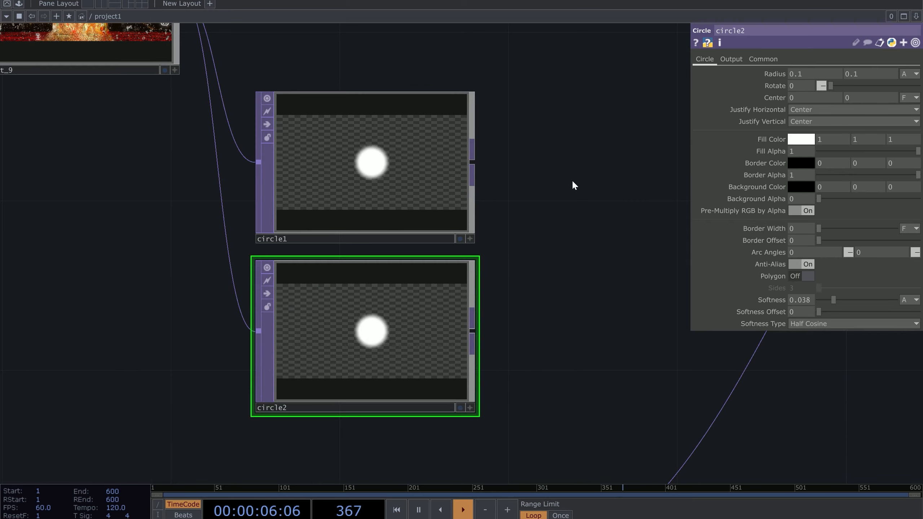
Insert an Add TOP after circle1 and connect circle2 to its second input
right_click(473, 162)
text(add)
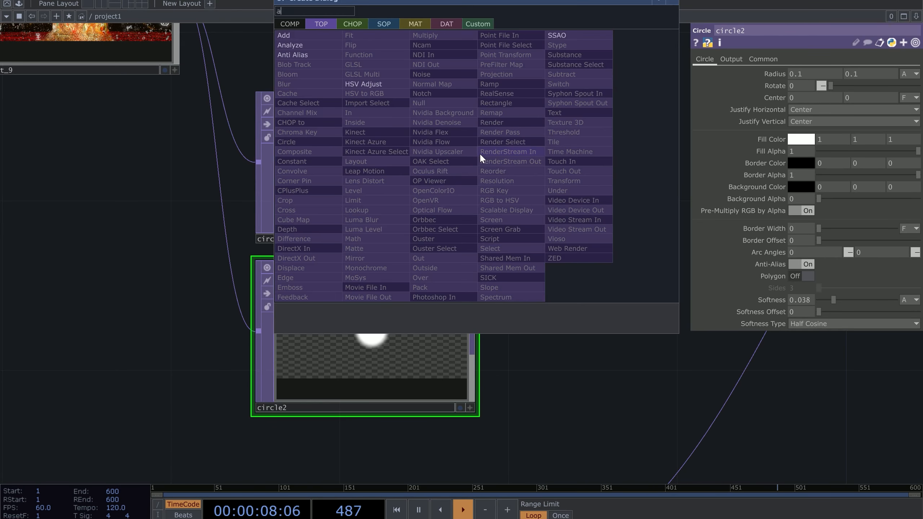
click(285, 35)
click(618, 178)
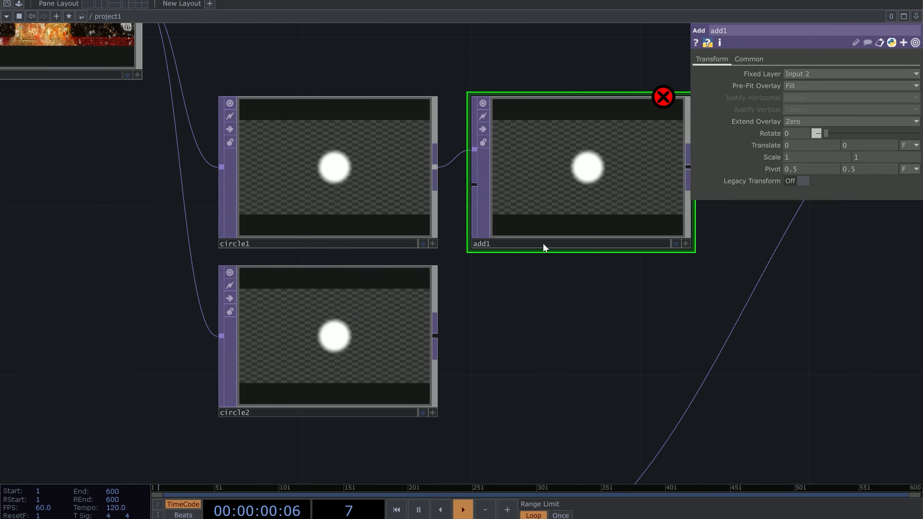
drag(473, 332, 508, 202)
drag(433, 215, 273, 294)
scroll(406, 227, down, 1)
scroll(406, 227, up, 3)
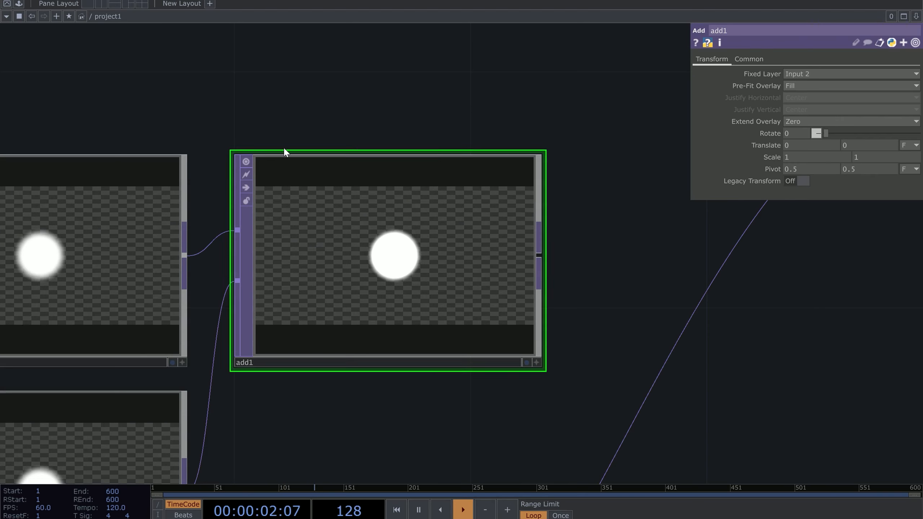
Set circle1's horizontal center to -0.3 so its mask sits apart from circle2's mask
drag(291, 146, 388, 143)
scroll(275, 238, down, 2)
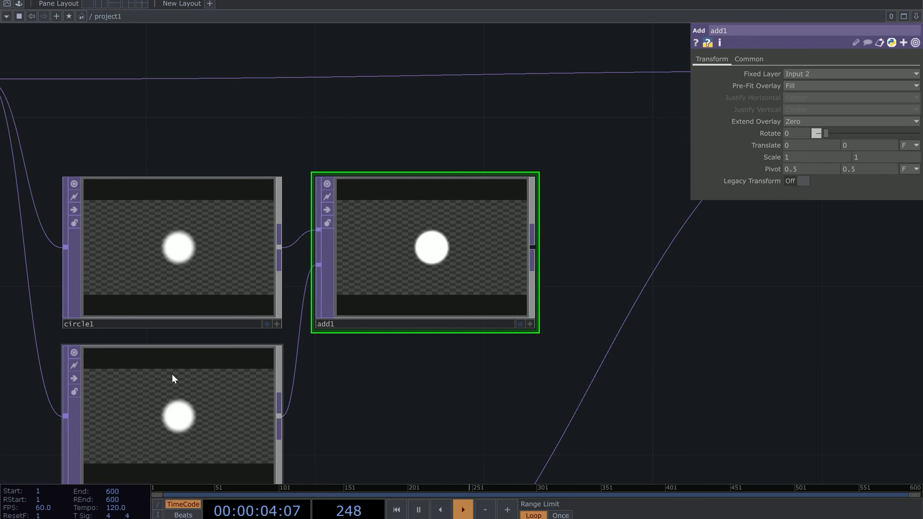
click(214, 298)
middle_drag(807, 98, 765, 100)
scroll(560, 181, down, 4)
Move TDMovieOut_9, both circles and add1 together farther from comp1 to make room for another node
drag(496, 134, 396, 189)
right_drag(105, 89, 394, 362)
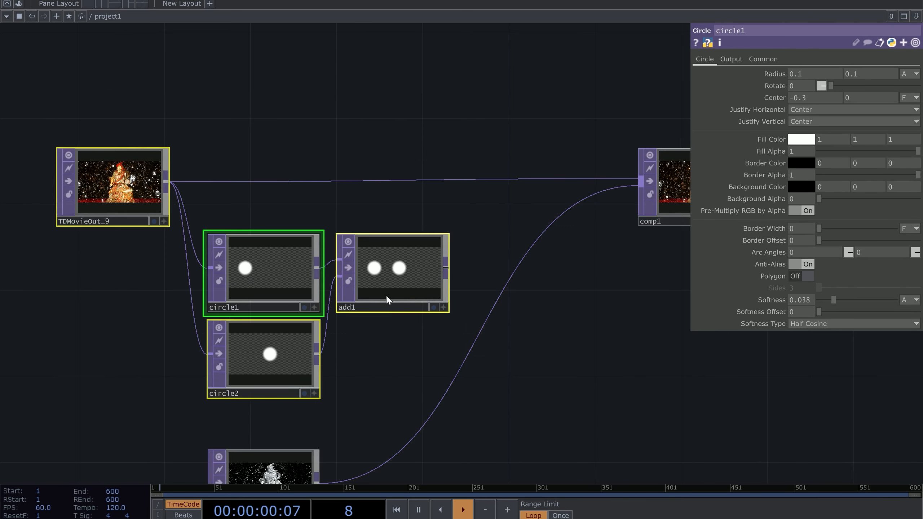
drag(386, 295, 278, 295)
drag(350, 143, 349, 141)
Insert a Multiply TOP between TDMovieOut_9 and comp1, and connect add1 to its second input
right_click(409, 175)
click(431, 163)
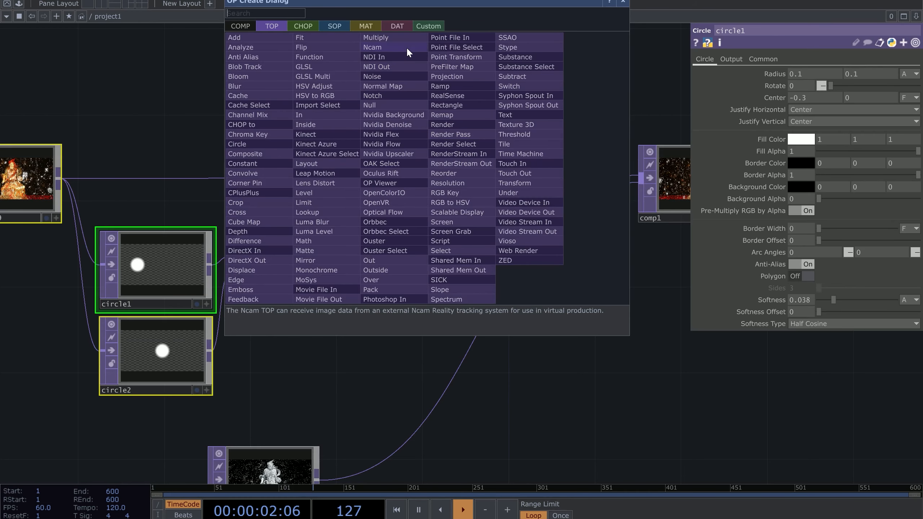
click(404, 38)
click(450, 176)
drag(343, 259, 404, 186)
scroll(502, 178, up, 8)
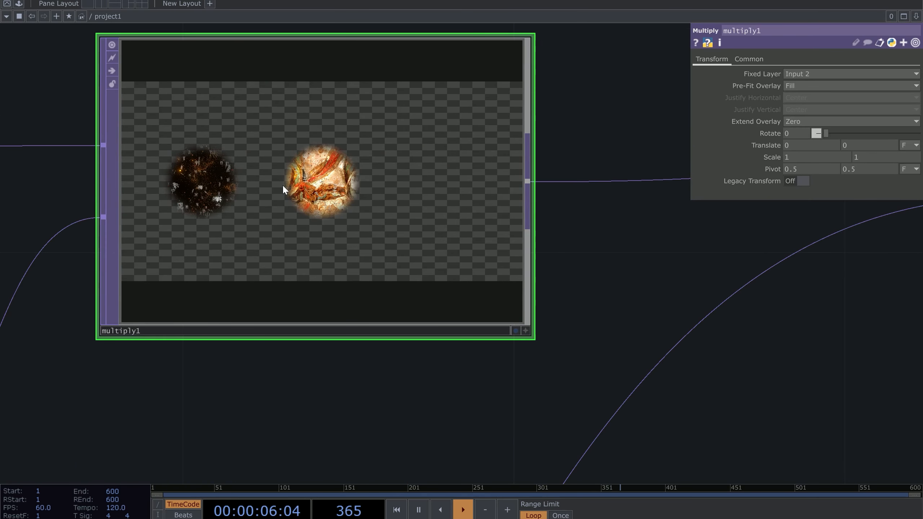
Examine the masked image in multiply1 and comp1 and trace it back to the coloured video and the add1 masks
scroll(270, 157, down, 6)
scroll(309, 152, up, 4)
scroll(445, 193, down, 4)
drag(584, 268, 444, 272)
scroll(575, 199, up, 4)
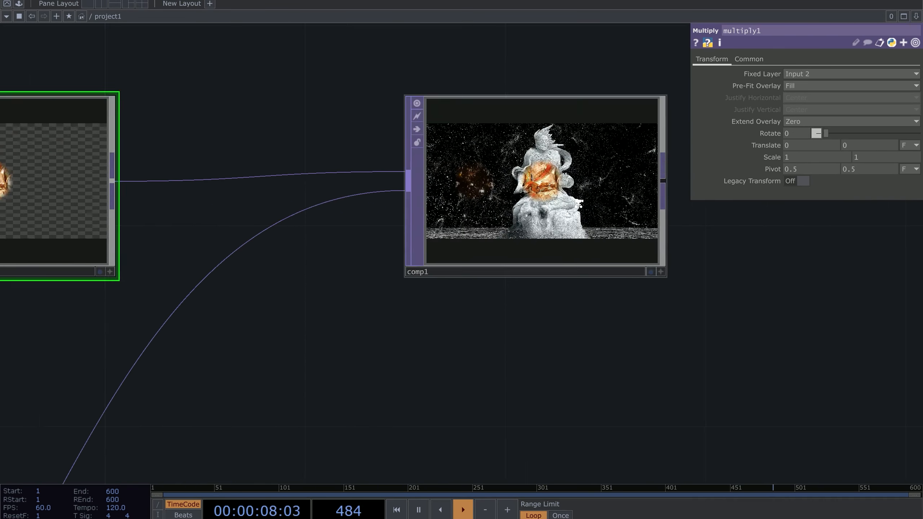
scroll(567, 203, up, 3)
scroll(509, 146, down, 6)
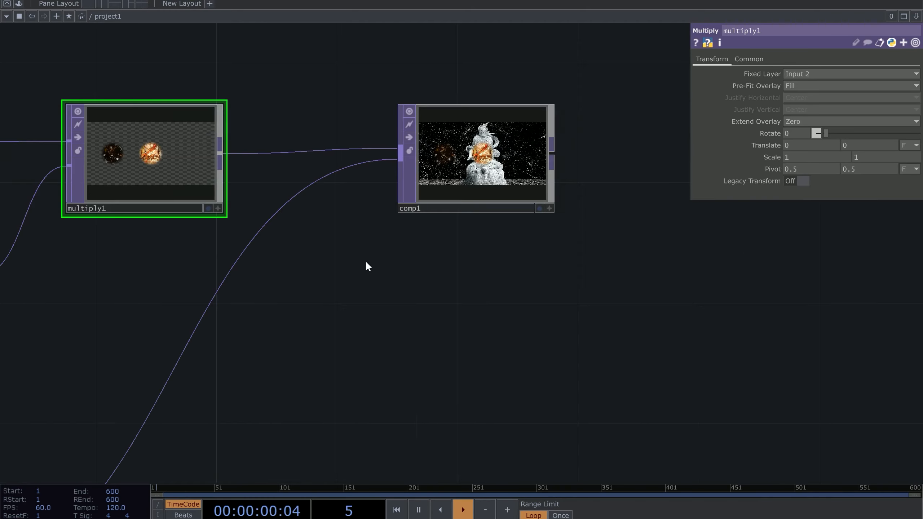
drag(368, 106, 690, 131)
scroll(324, 119, up, 2)
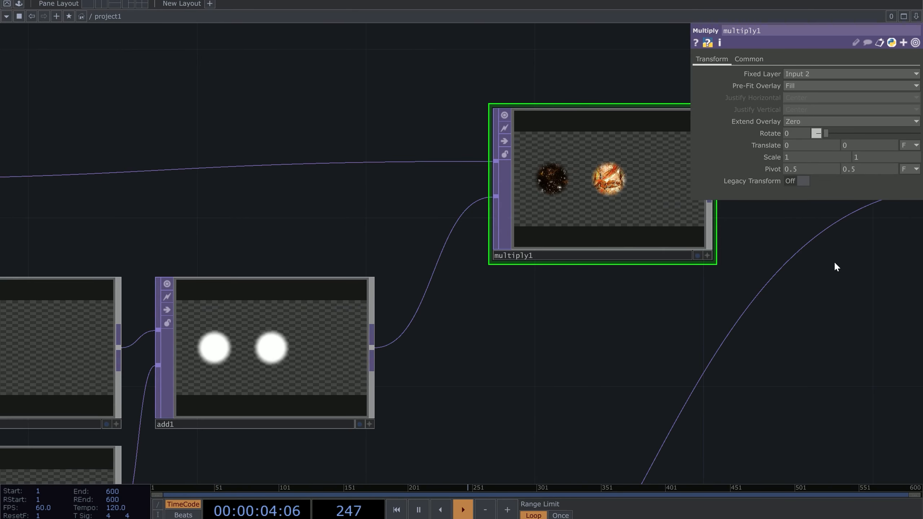
scroll(377, 230, up, 3)
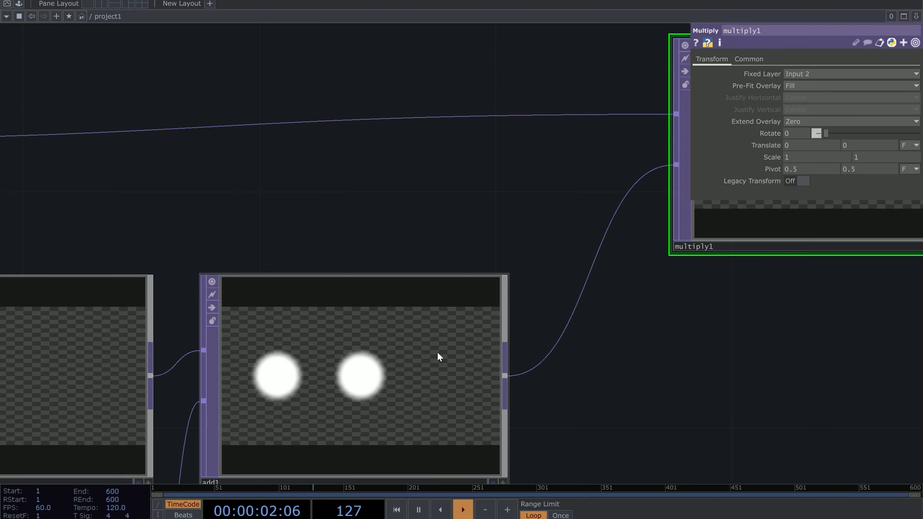
scroll(465, 291, down, 3)
drag(251, 226, 618, 256)
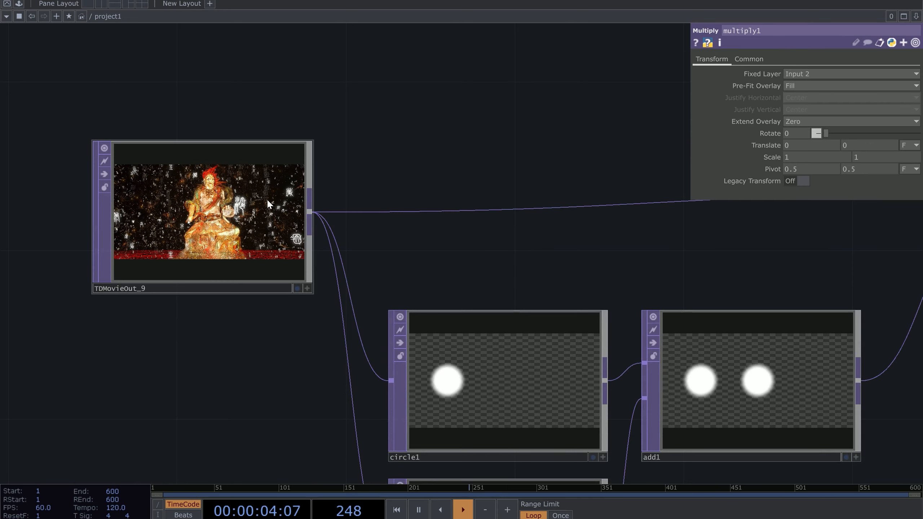
drag(771, 270, 284, 233)
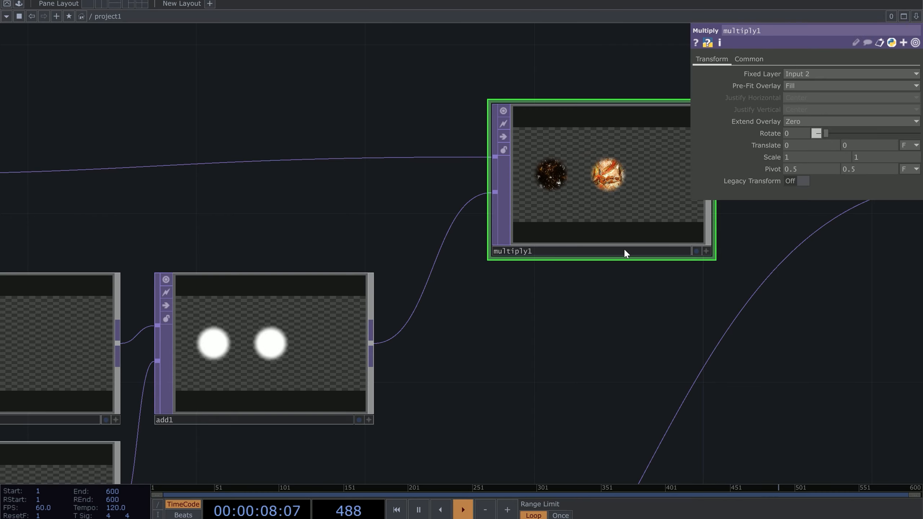
scroll(315, 225, down, 2)
scroll(268, 318, up, 5)
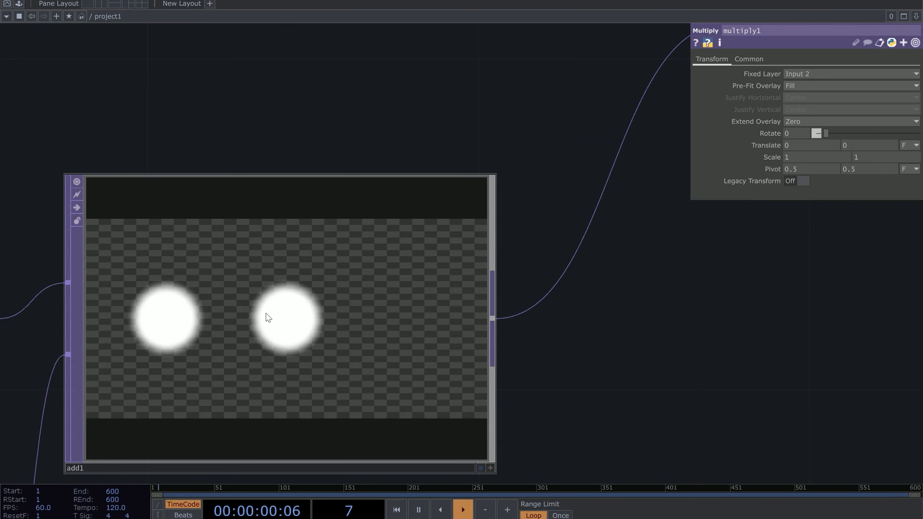
Activate add1's viewer and display its pixel values to inspect the mask circles and transparent background
click(491, 468)
right_click(419, 295)
click(427, 307)
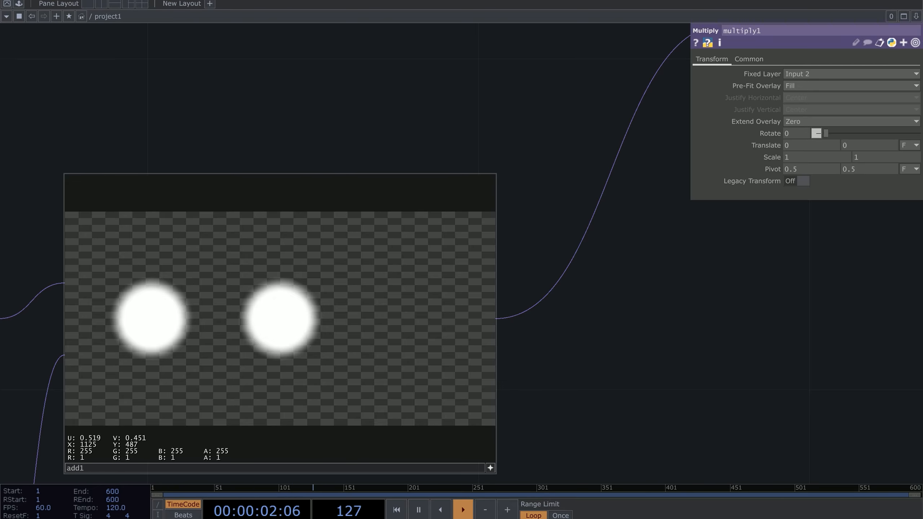
Compare multiply1's masked output with the add1 masks and review how the whole node network is connected
scroll(527, 289, down, 5)
drag(635, 230, 380, 337)
scroll(552, 225, up, 6)
drag(552, 225, 595, 232)
scroll(297, 345, down, 2)
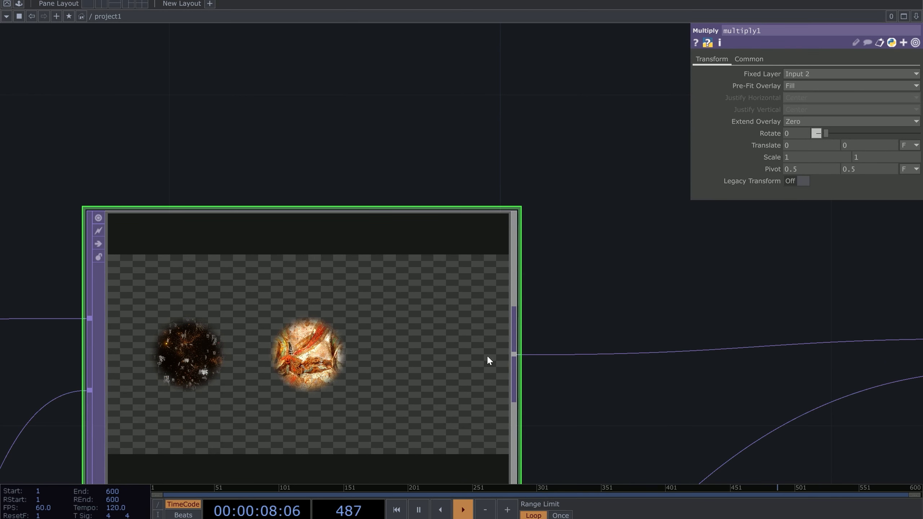
scroll(552, 342, down, 4)
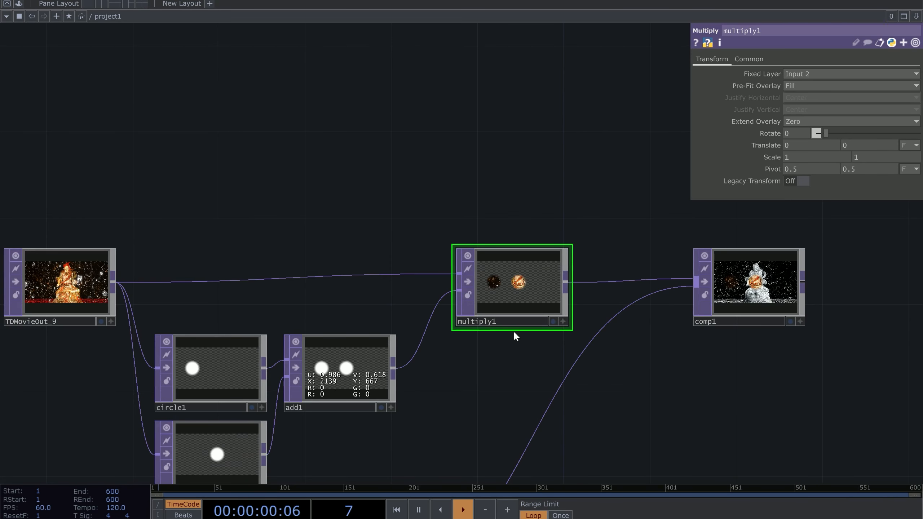
scroll(375, 252, down, 3)
scroll(375, 252, up, 3)
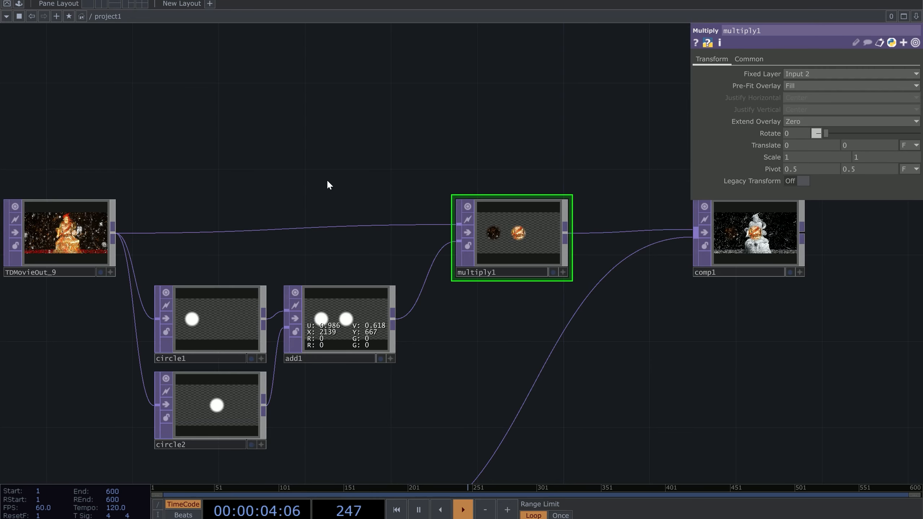
scroll(686, 309, down, 3)
scroll(686, 309, up, 2)
Open the palette and show the MediaPipe folder under My Components
drag(173, 135, 487, 316)
right_drag(488, 315, 537, 343)
drag(685, 329, 505, 371)
scroll(356, 172, down, 3)
drag(356, 172, 597, 265)
click(19, 3)
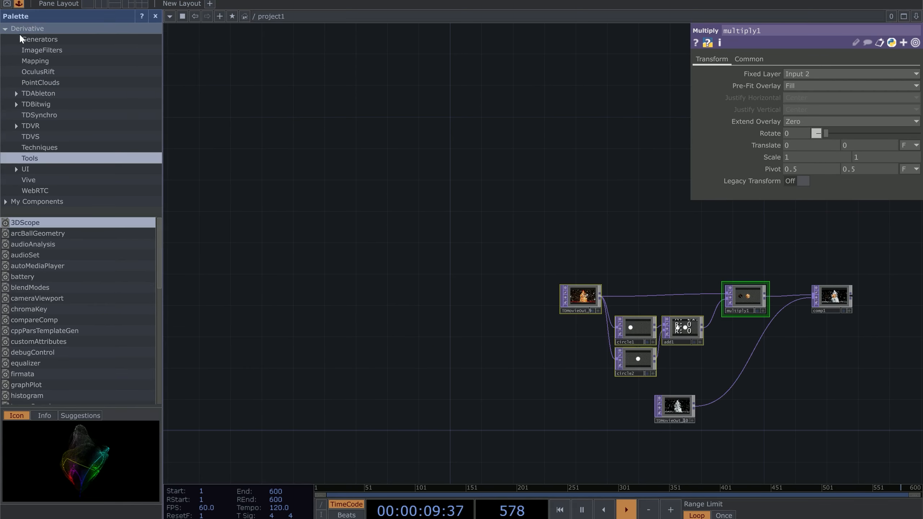
click(33, 191)
scroll(47, 184, down, 1)
click(46, 174)
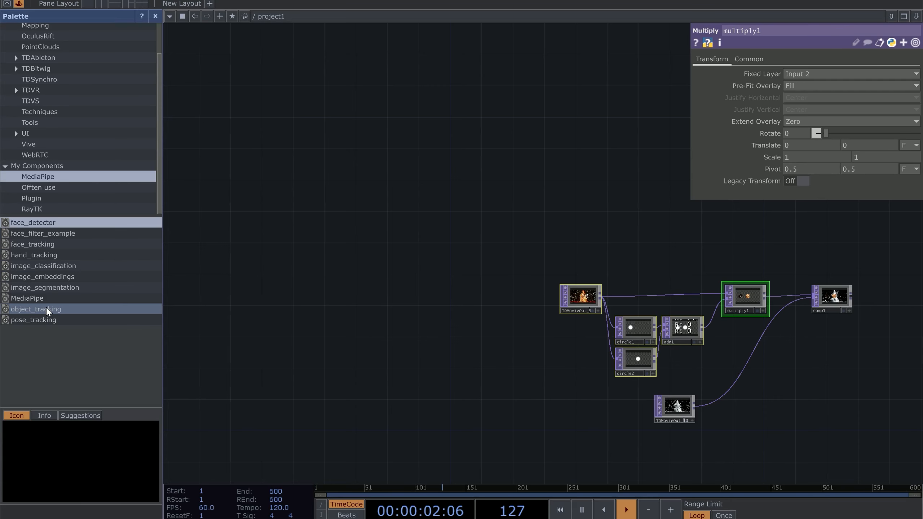
Place the MediaPipe component in the empty area before the video network and close the palette
drag(43, 299, 305, 204)
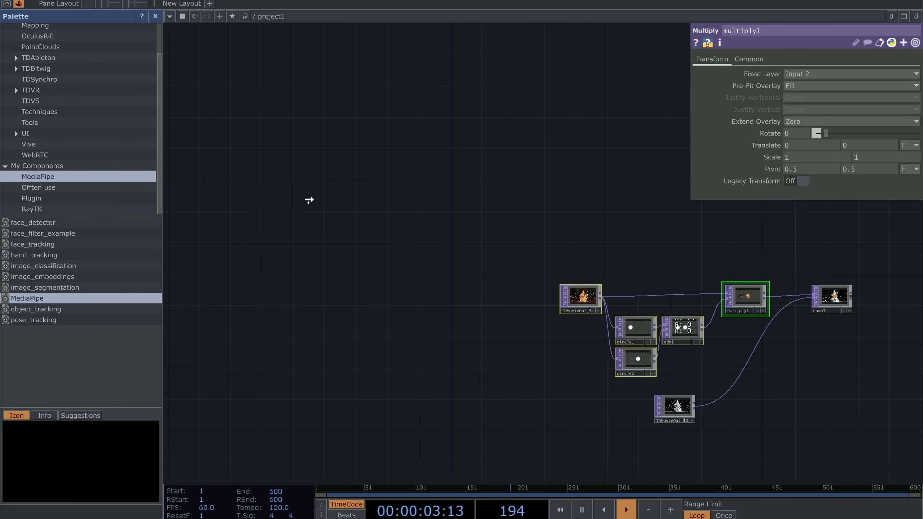
drag(289, 185, 263, 265)
scroll(284, 222, up, 4)
drag(282, 218, 323, 197)
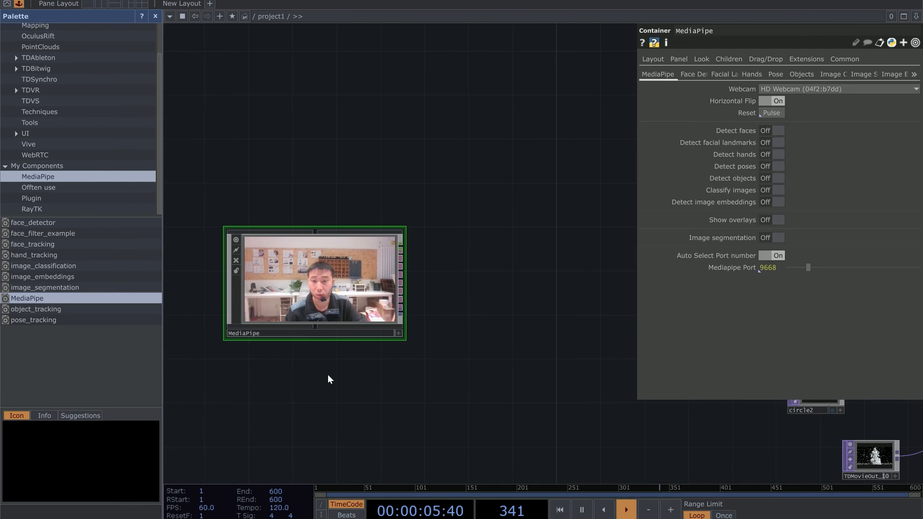
click(154, 17)
drag(225, 196, 345, 258)
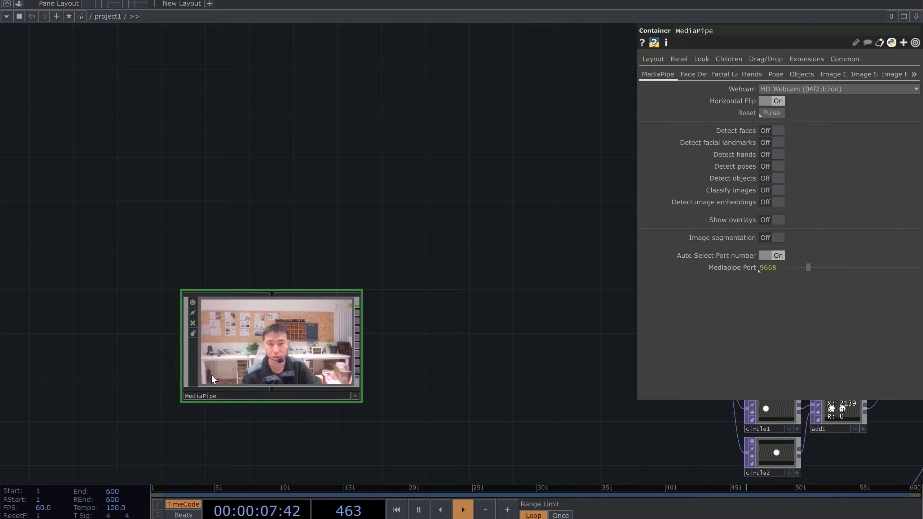
Turn off the MediaPipe node's viewer and enable Detect hands in its parameters
drag(464, 220, 398, 212)
scroll(398, 211, up, 3)
click(14, 323)
drag(446, 275, 472, 246)
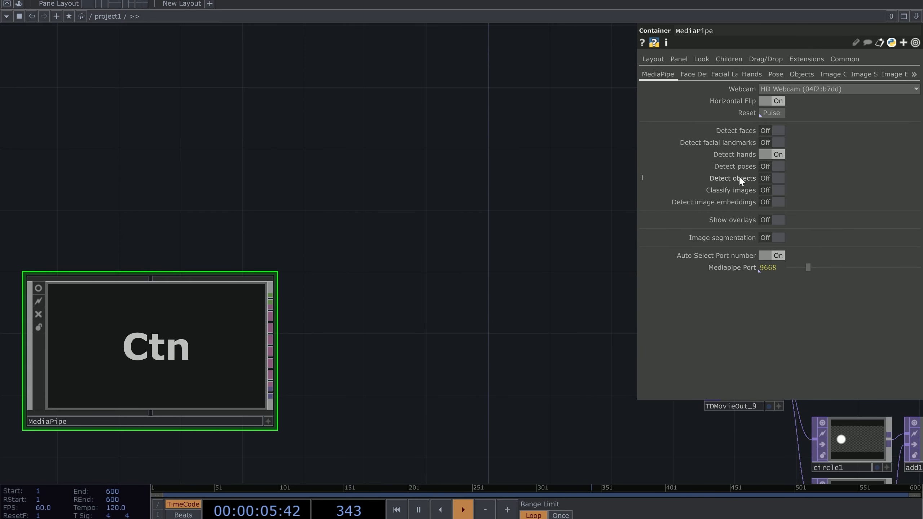
drag(267, 180, 273, 163)
Add the hand_tracking component from the palette, connect MediaPipe's output to it, and close the palette
click(19, 4)
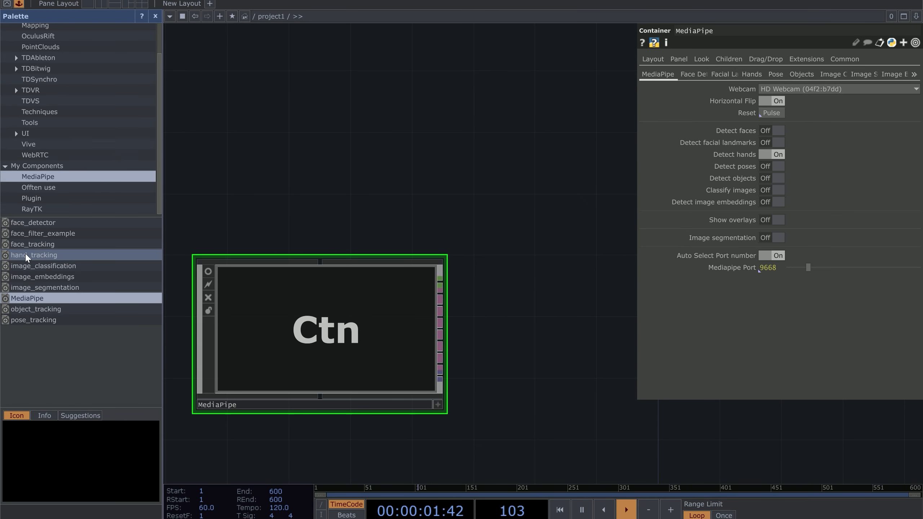
drag(16, 257, 575, 280)
drag(546, 379, 369, 398)
drag(495, 248, 451, 273)
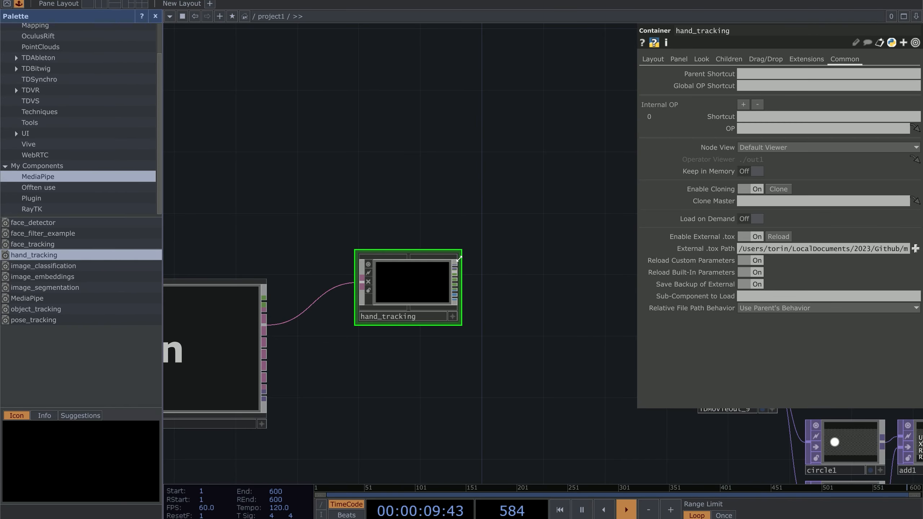
click(155, 16)
scroll(133, 237, down, 3)
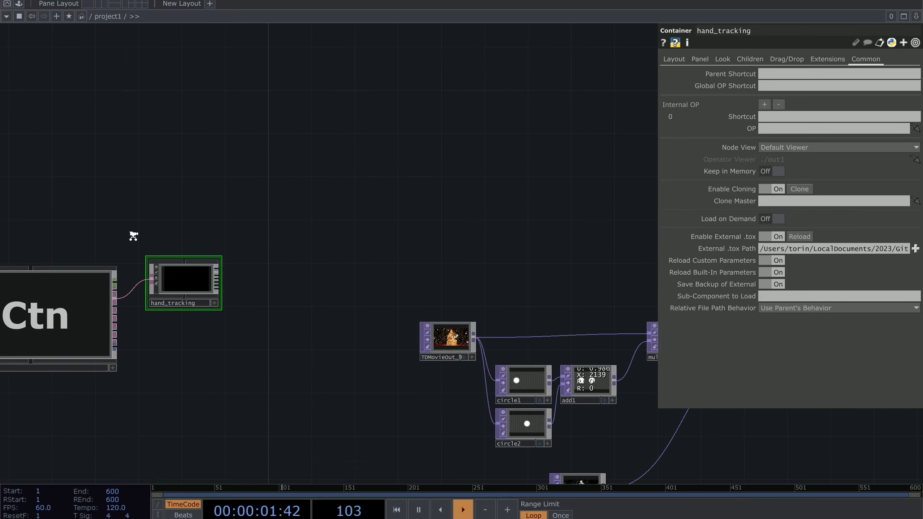
Move MediaPipe and hand_tracking together farther away from the video and circle nodes
scroll(134, 237, down, 3)
drag(133, 236, 279, 297)
right_drag(254, 301, 346, 361)
drag(320, 317, 186, 309)
drag(251, 312, 374, 149)
scroll(395, 240, down, 5)
scroll(422, 127, up, 6)
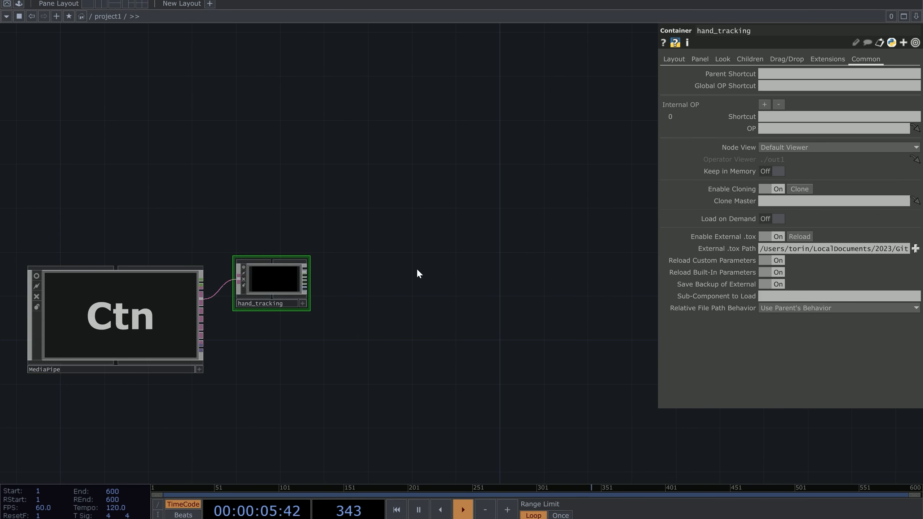
Add a Null CHOP to the first CHOP output of hand_tracking
scroll(277, 287, up, 10)
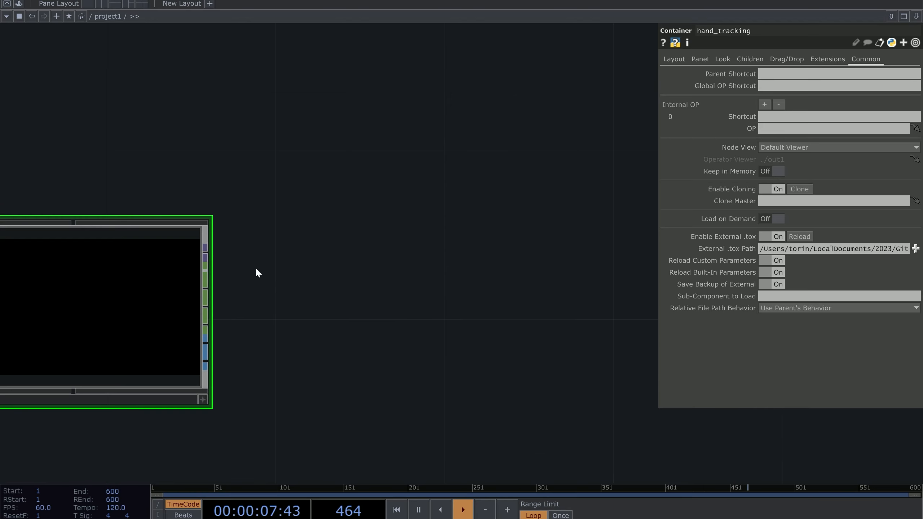
right_click(207, 272)
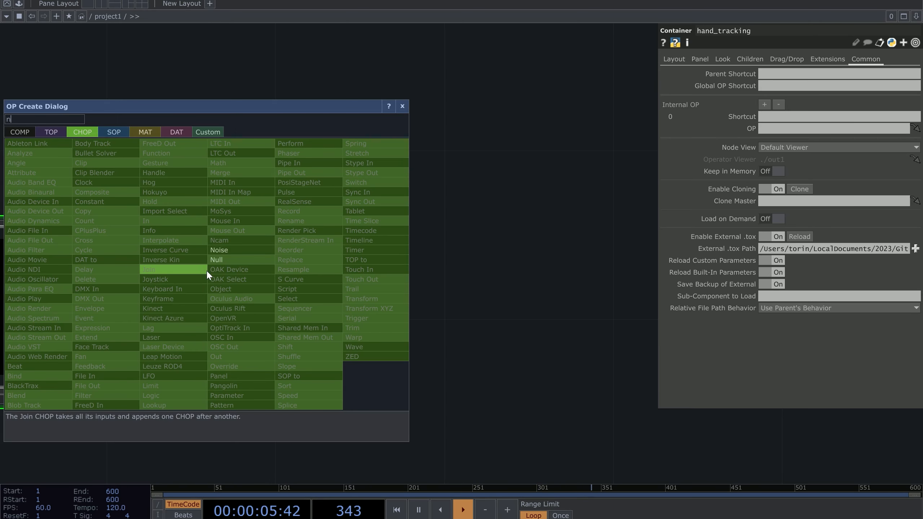
click(218, 263)
click(510, 160)
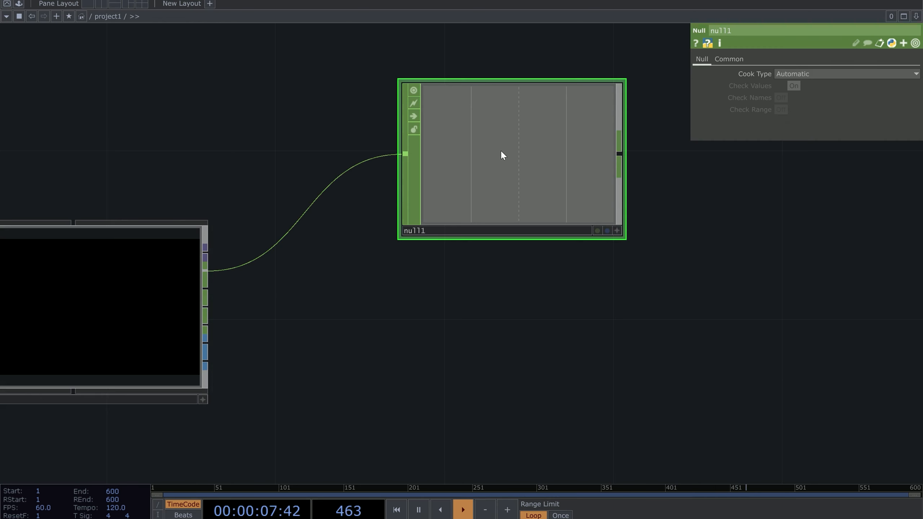
Duplicate null1 and place the copy directly below the original
scroll(531, 100, up, 4)
scroll(530, 101, down, 5)
key(ctrl+c)
key(ctrl+v)
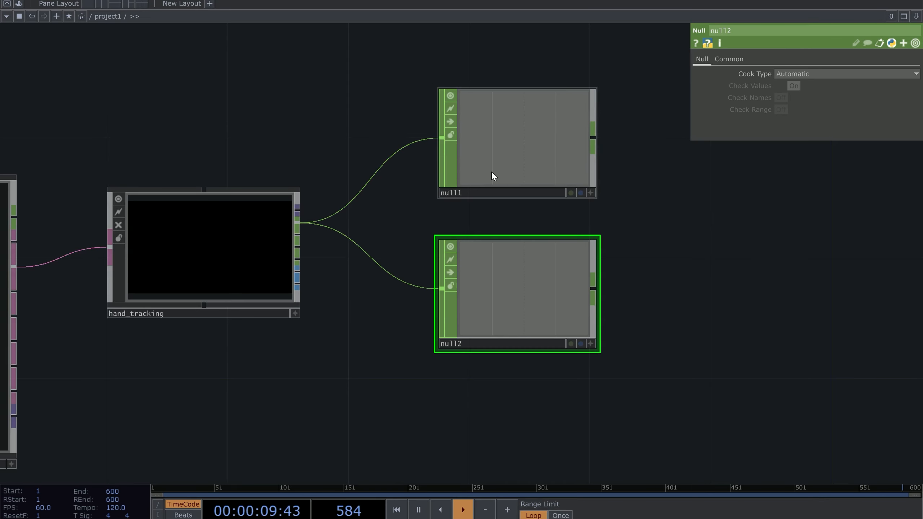
Reconnect null2's input to the second CHOP output of hand_tracking
scroll(362, 214, up, 5)
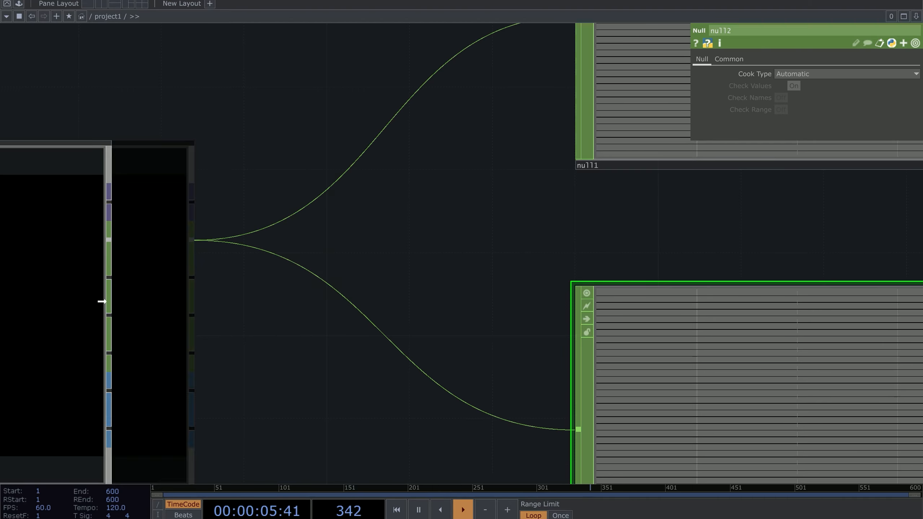
click(191, 316)
click(578, 429)
scroll(421, 291, down, 3)
drag(461, 279, 252, 264)
scroll(251, 264, down, 3)
drag(345, 299, 345, 269)
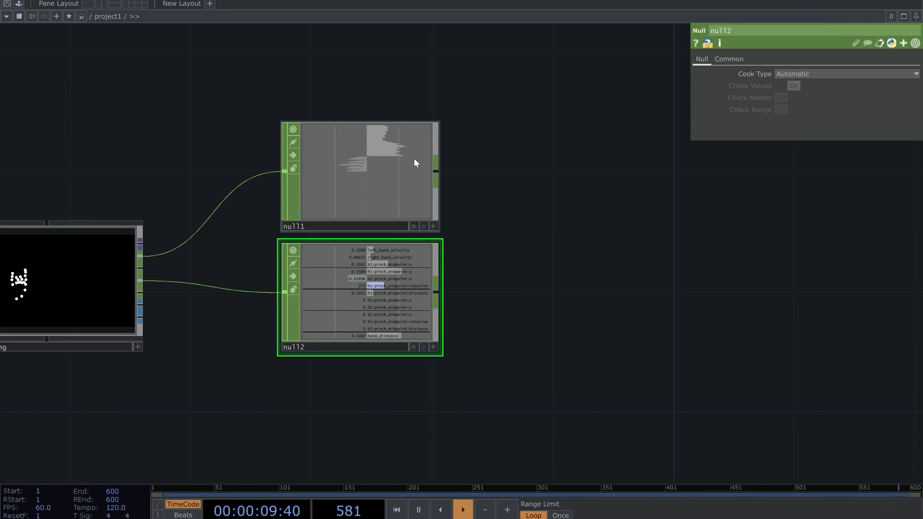
Examine the hand landmark x, y and z channels in null1
drag(697, 241, 799, 249)
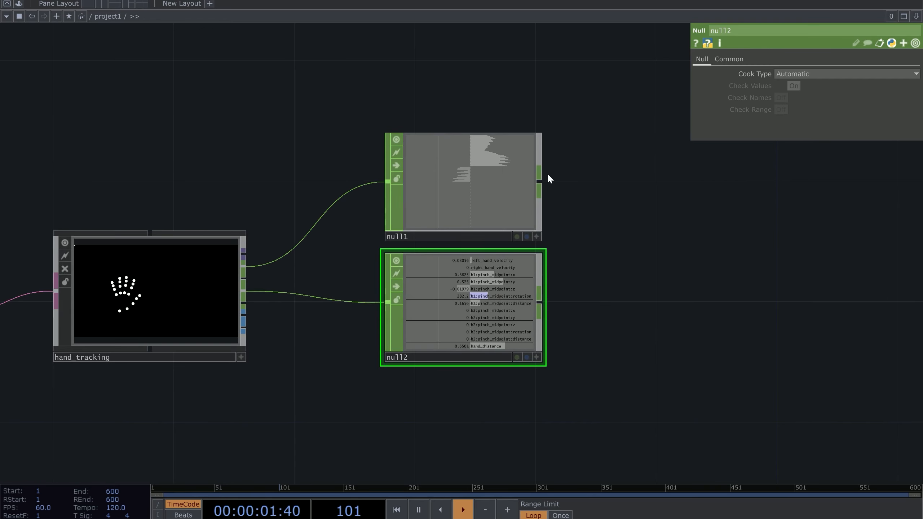
scroll(462, 118, up, 8)
scroll(489, 175, up, 10)
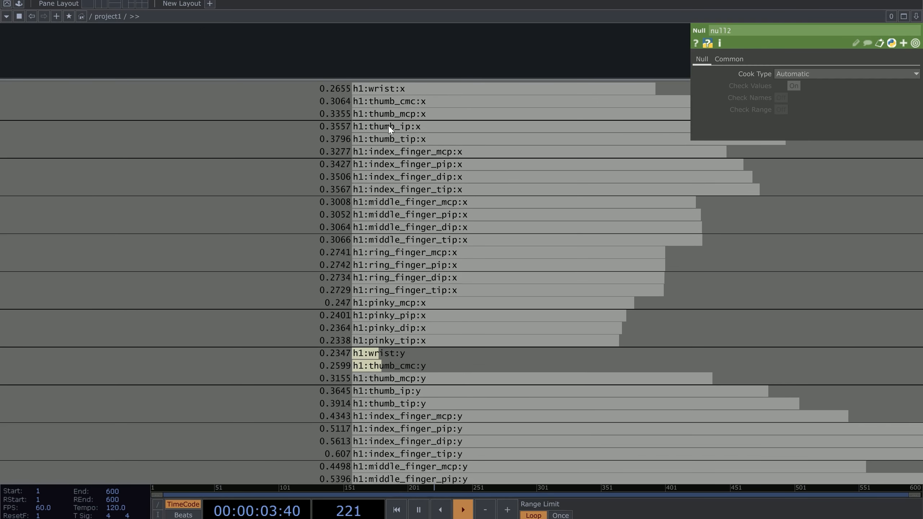
scroll(486, 180, down, 5)
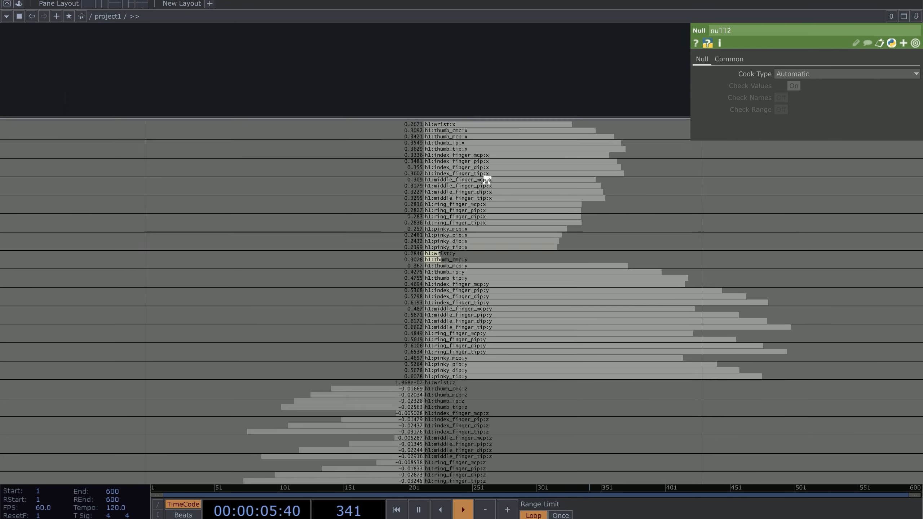
scroll(472, 135, up, 10)
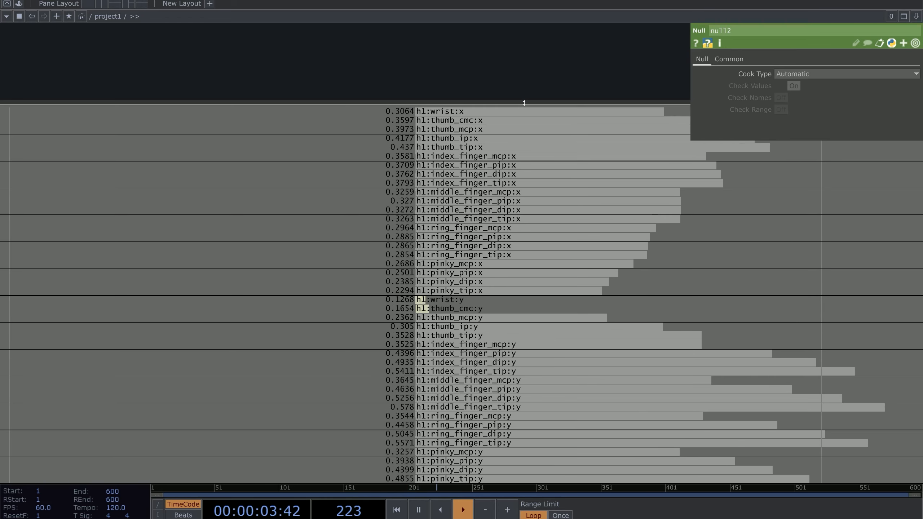
Examine the hand velocity, pinch midpoint and hand distance channels in null2
scroll(518, 303, down, 6)
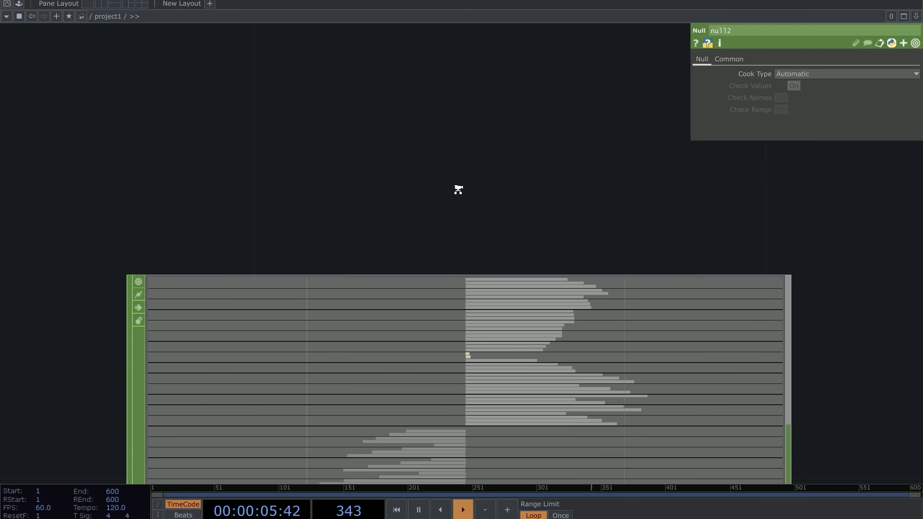
drag(698, 359, 626, 116)
drag(741, 320, 806, 194)
scroll(390, 163, up, 3)
scroll(444, 174, down, 2)
scroll(444, 174, up, 2)
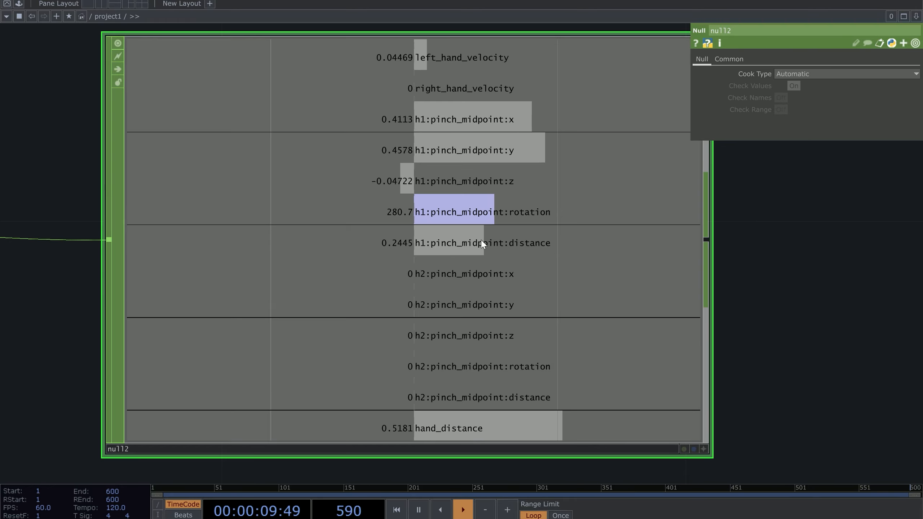
scroll(458, 233, down, 8)
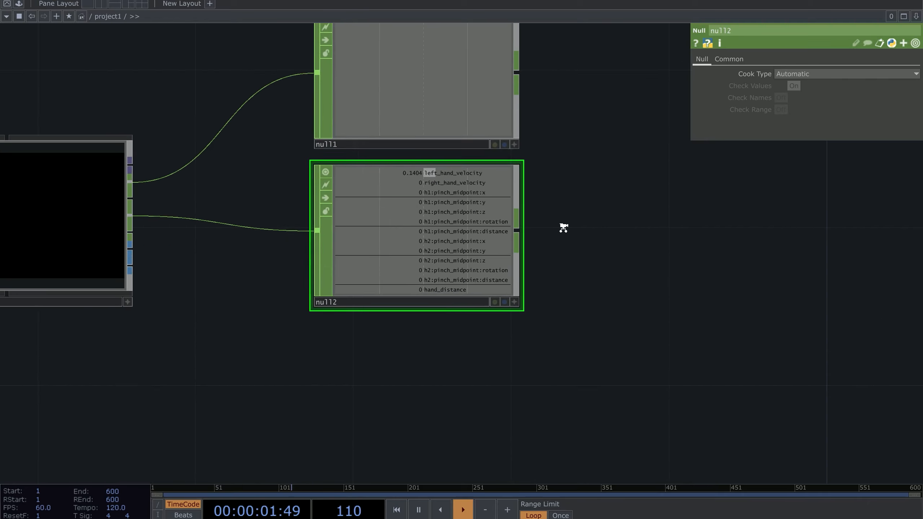
Add a Select CHOP to the output of null1, placed directly beside it
drag(563, 228, 371, 296)
right_click(333, 188)
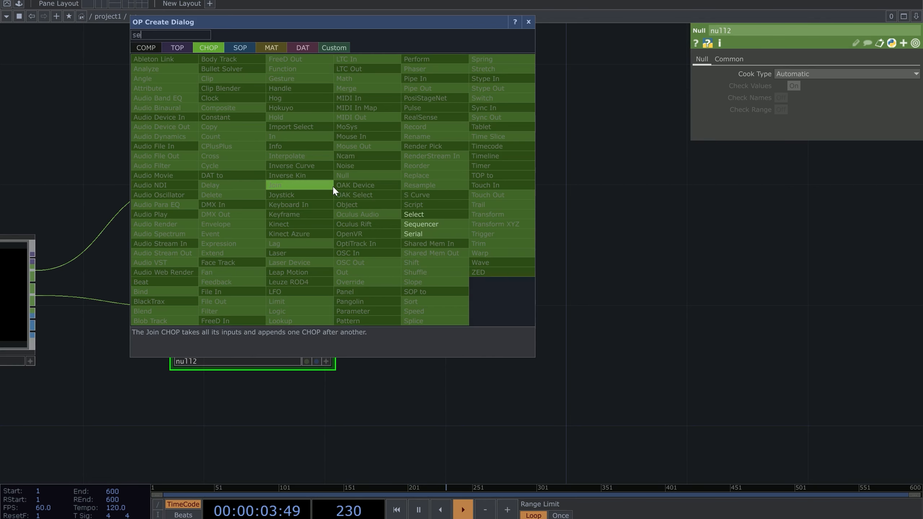
click(455, 217)
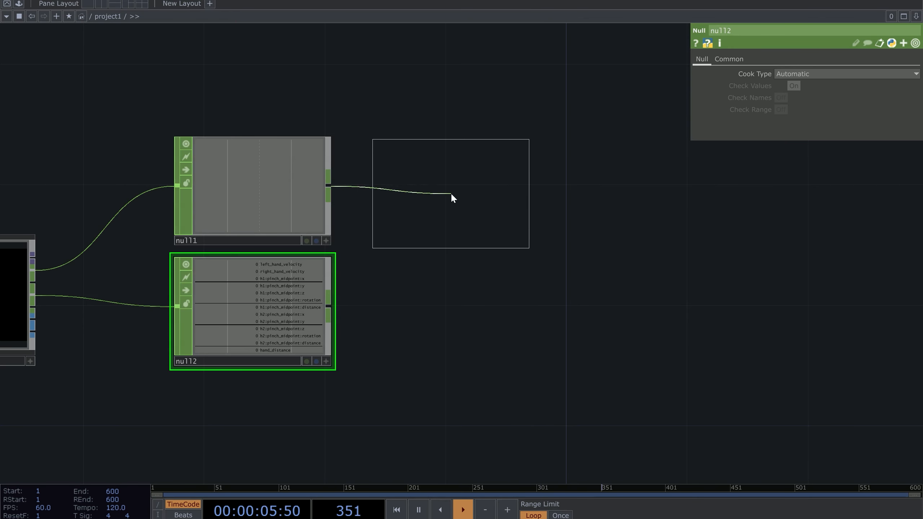
click(454, 195)
scroll(458, 202, up, 5)
drag(544, 374, 450, 422)
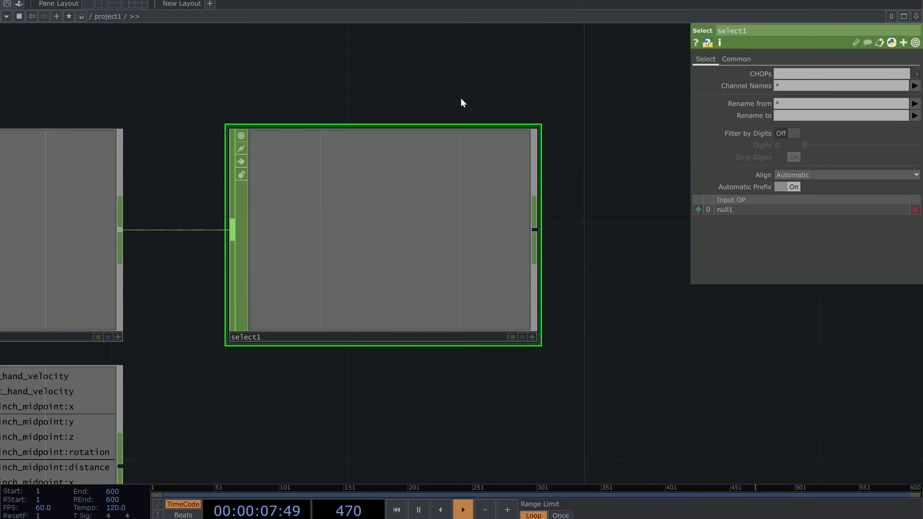
scroll(354, 181, up, 10)
scroll(516, 145, down, 10)
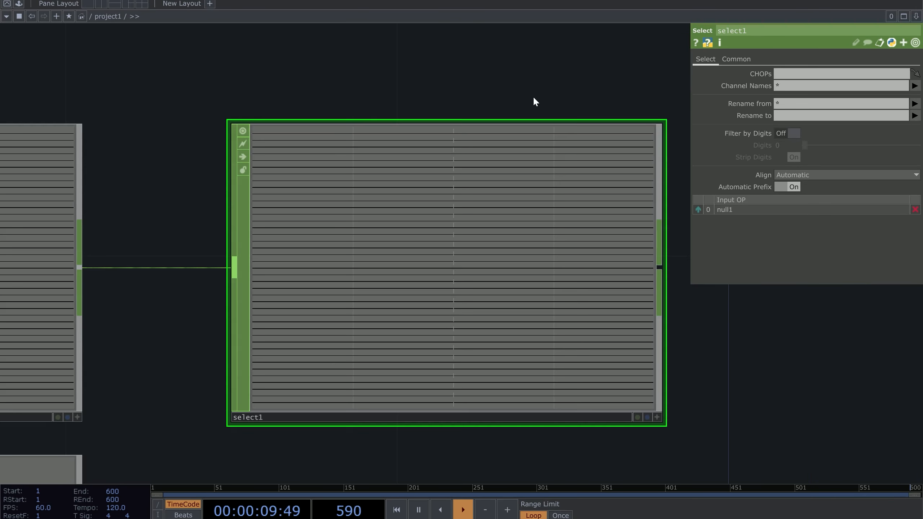
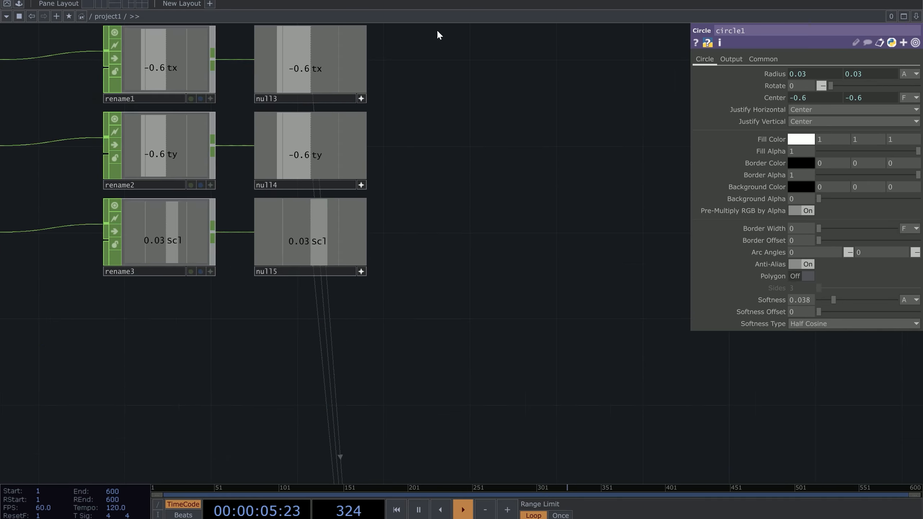
Examine the blended statue output in comp1 and the circle mask network feeding it
scroll(455, 246, up, 8)
drag(622, 371, 196, 373)
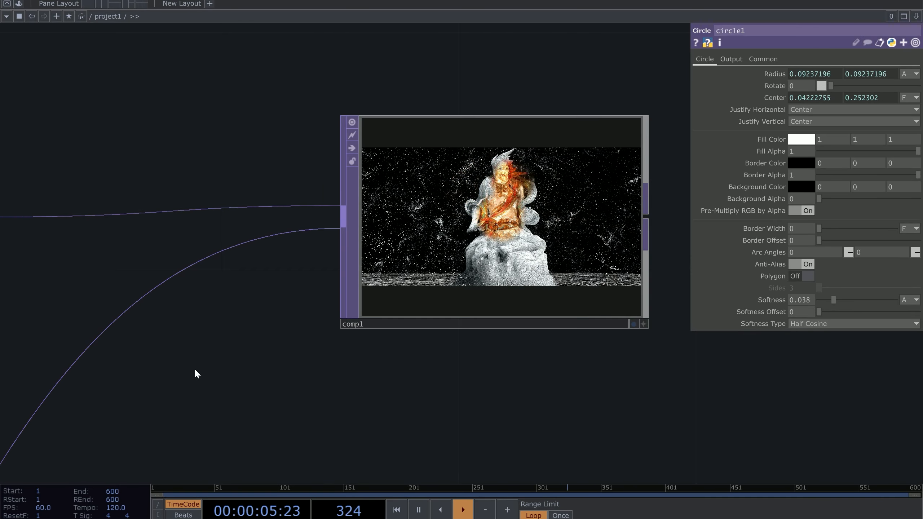
scroll(222, 346, down, 5)
scroll(209, 262, down, 1)
drag(209, 262, 599, 348)
drag(187, 213, 239, 297)
scroll(239, 296, up, 4)
drag(180, 373, 378, 509)
drag(205, 344, 73, 146)
drag(577, 349, 456, 99)
scroll(532, 241, up, 6)
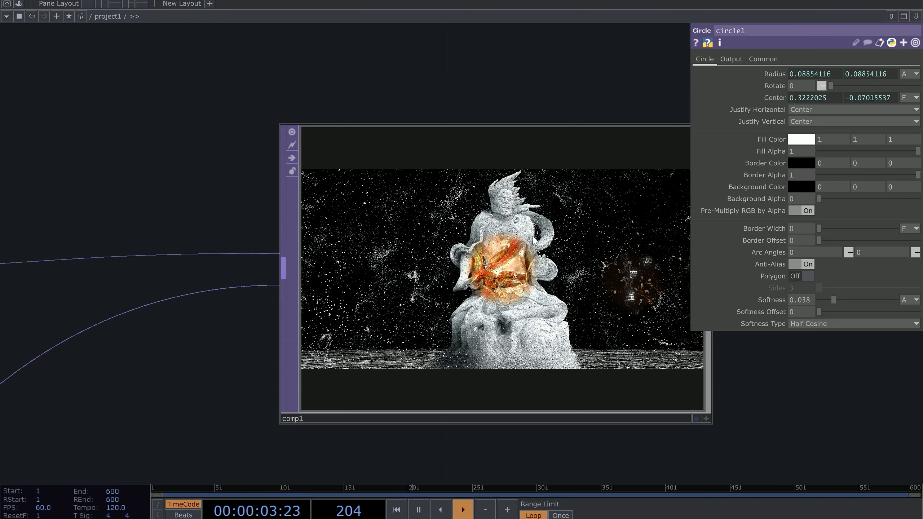
scroll(533, 240, down, 10)
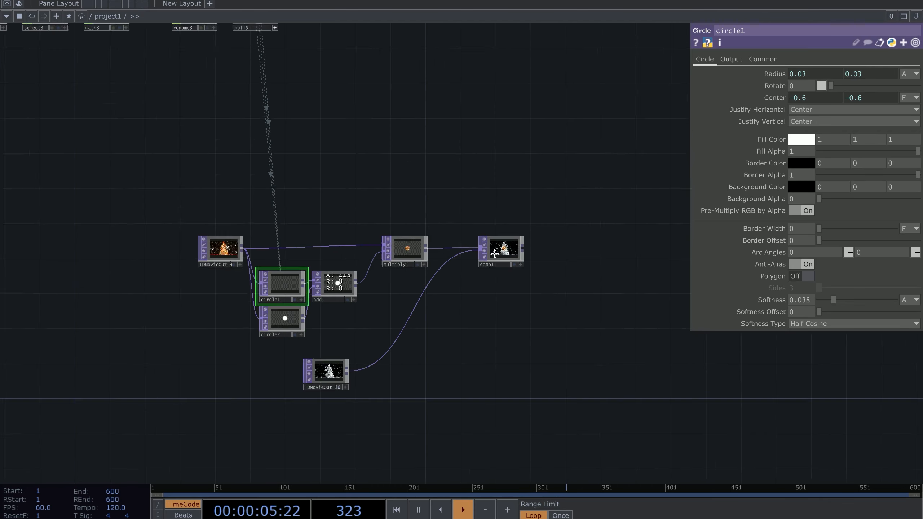
Set math3's From Range to 0.3 and 0.05
scroll(249, 254, up, 6)
click(188, 266)
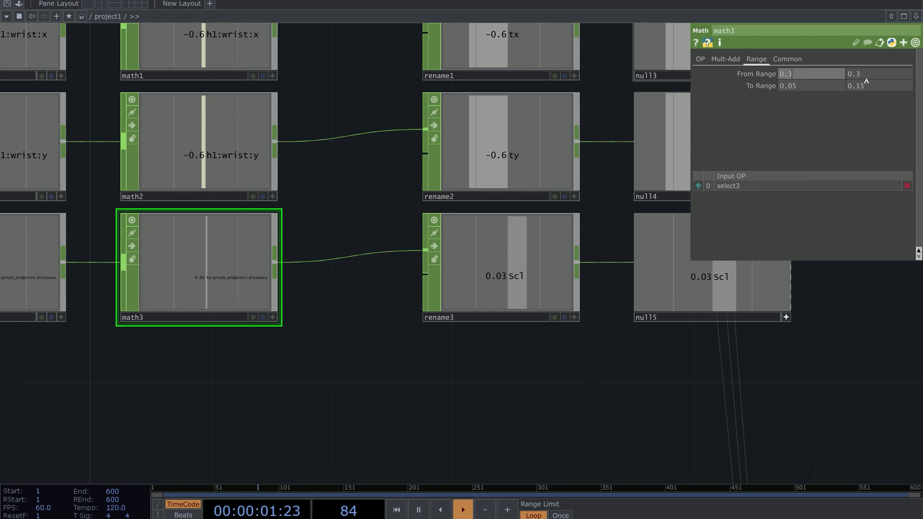
text(.05)
key(Return)
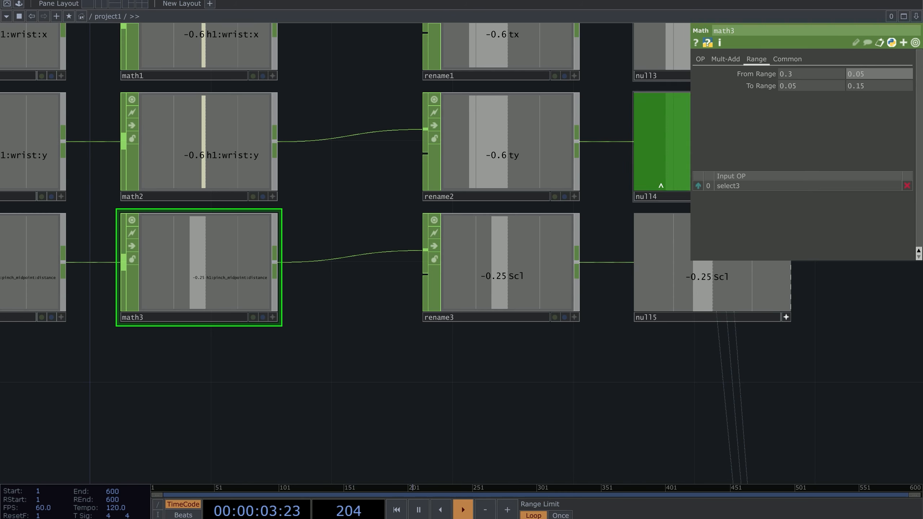
Check the effect of the new math3 range on the reveal in comp1
key(h)
scroll(581, 340, up, 8)
drag(582, 340, 344, 157)
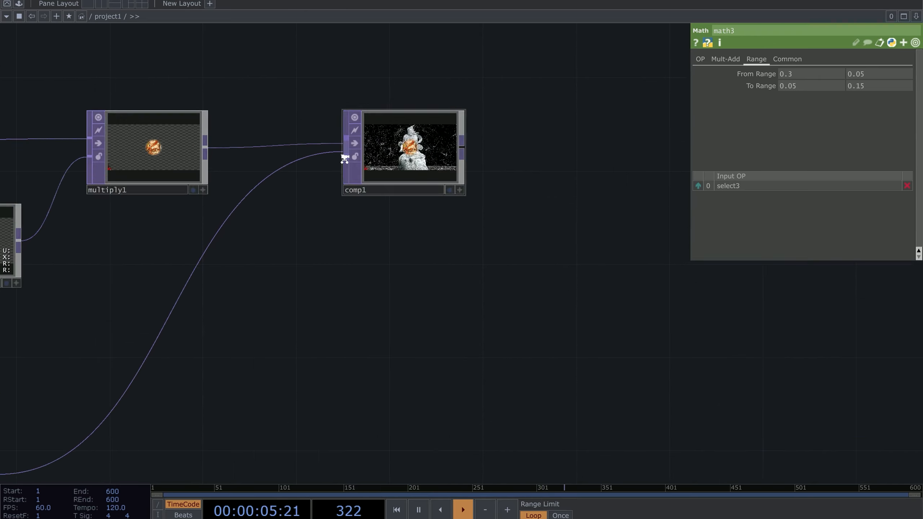
scroll(353, 194, up, 5)
drag(352, 194, 297, 345)
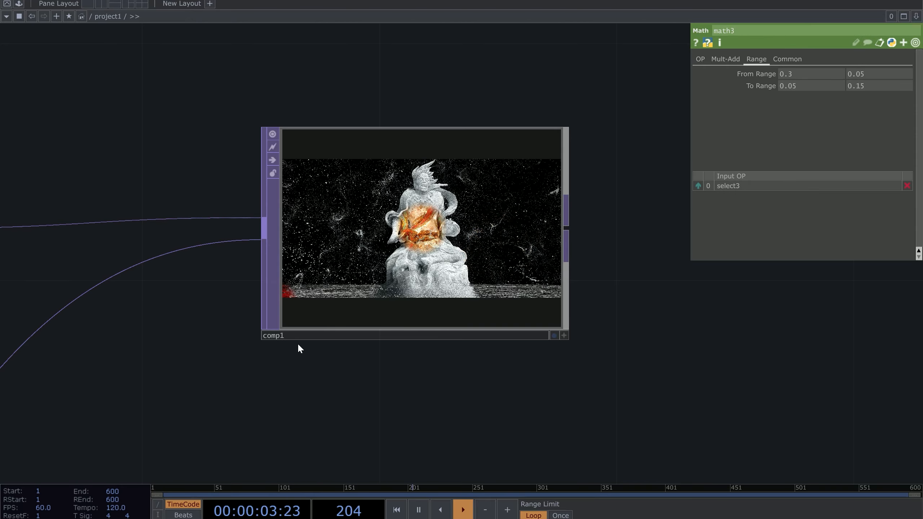
Move rename1 to rename3 and null3 to null5 together further right, widening the gap after the math operators
scroll(336, 228, down, 10)
scroll(491, 340, up, 6)
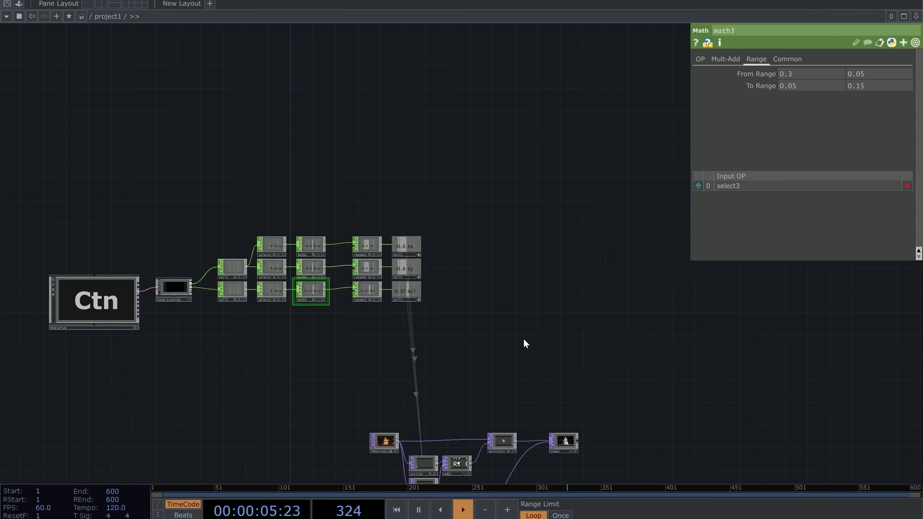
right_drag(362, 73, 463, 289)
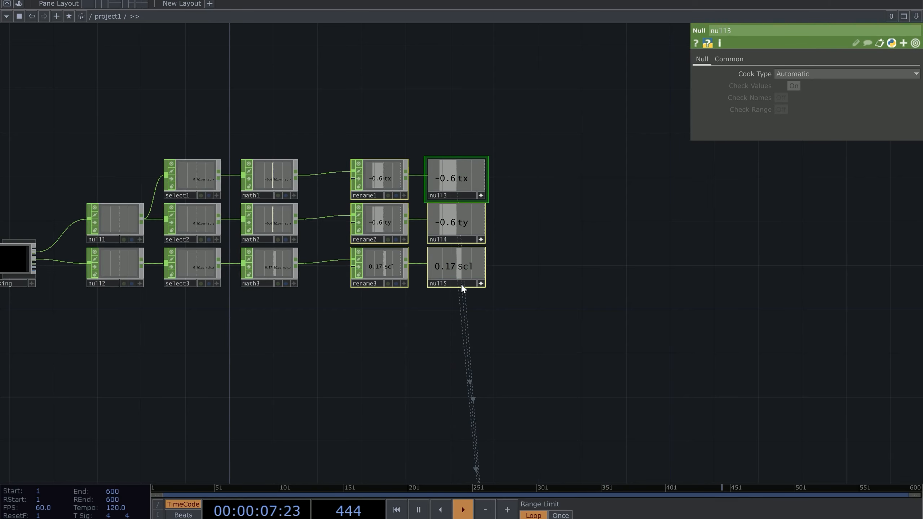
drag(358, 209, 413, 210)
Examine the blended statue image in comp1 up close, including its lower-left corner
drag(623, 432, 438, 2)
scroll(525, 226, up, 5)
drag(701, 164, 550, 151)
scroll(526, 210, up, 5)
drag(474, 110, 418, 85)
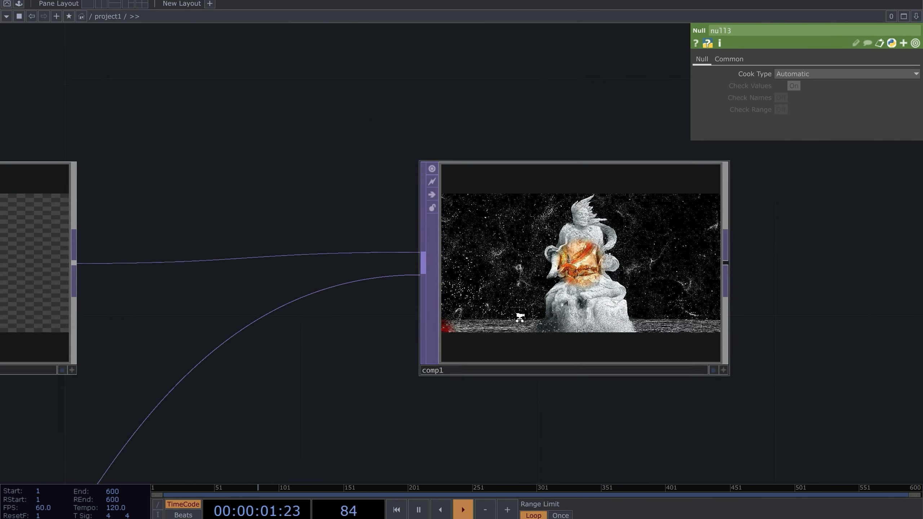
scroll(520, 315, up, 4)
scroll(186, 255, down, 5)
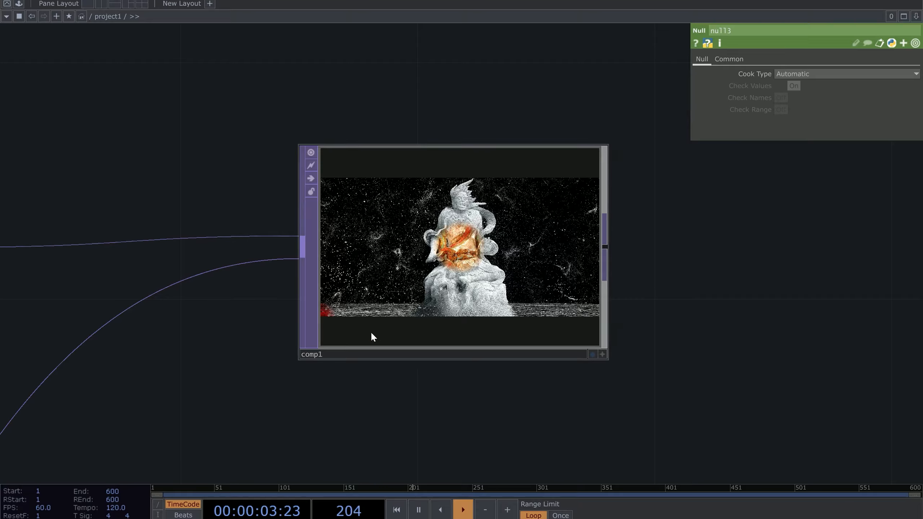
scroll(371, 332, up, 6)
scroll(332, 308, up, 1)
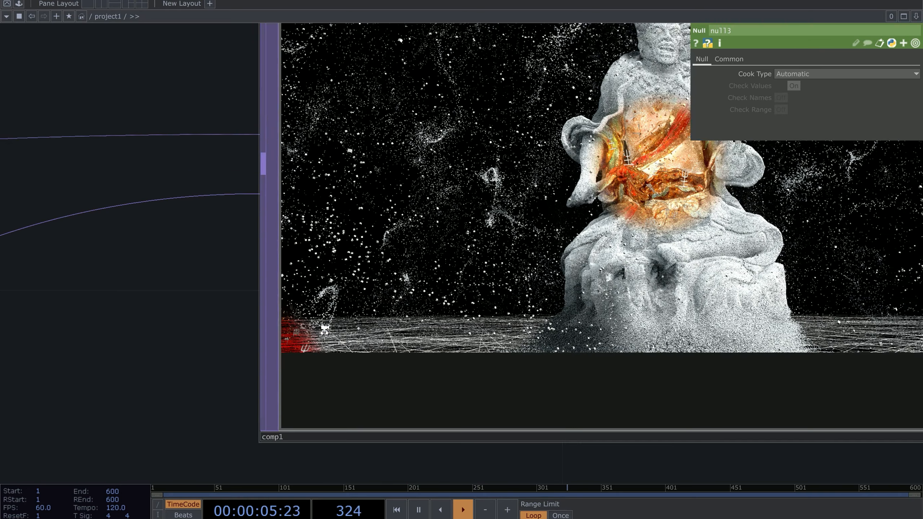
scroll(324, 326, down, 6)
scroll(326, 334, down, 5)
Review the CHOP chain from hand_tracking to the tx, ty and Scl nulls, and look at multiply1 and comp1 again
drag(292, 259, 530, 294)
drag(176, 112, 339, 301)
drag(454, 320, 460, 277)
drag(336, 293, 442, 332)
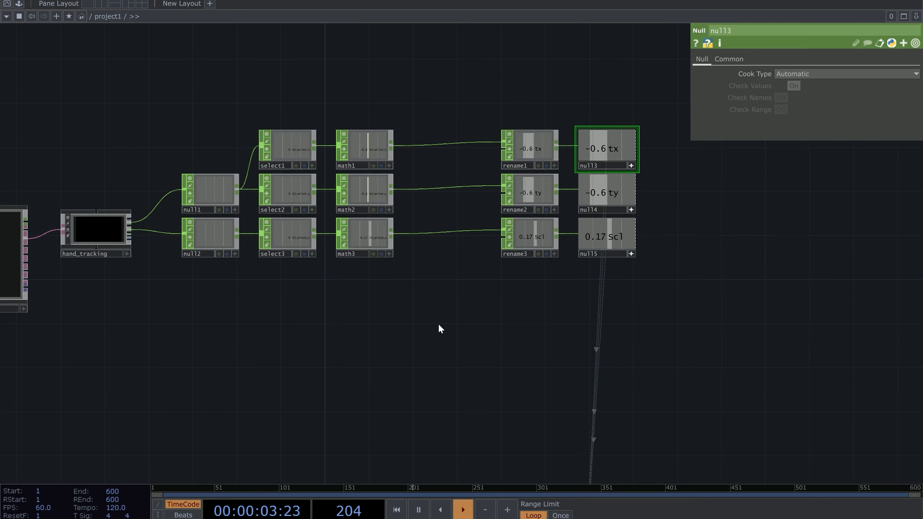
scroll(398, 190, down, 5)
scroll(391, 226, up, 8)
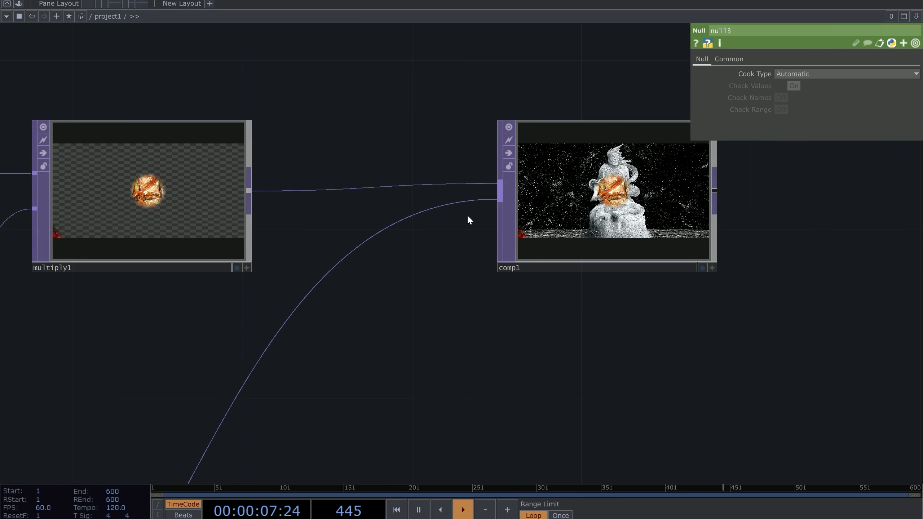
scroll(467, 215, down, 3)
drag(480, 199, 486, 215)
scroll(486, 215, down, 3)
drag(236, 138, 514, 438)
Insert a Switch CHOP on the connection between math3 and rename3
scroll(327, 243, up, 2)
drag(317, 178, 309, 254)
right_drag(338, 225, 660, 352)
drag(354, 302, 401, 302)
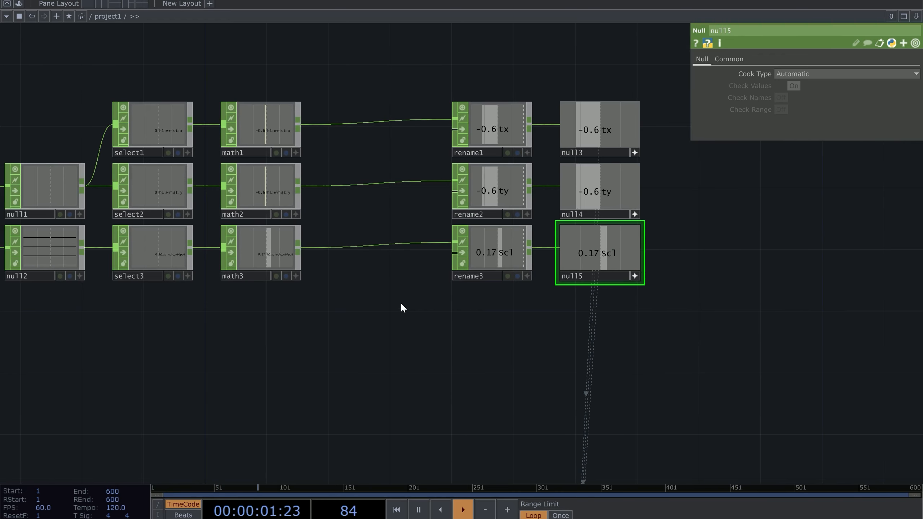
right_click(357, 246)
click(389, 236)
text(sw)
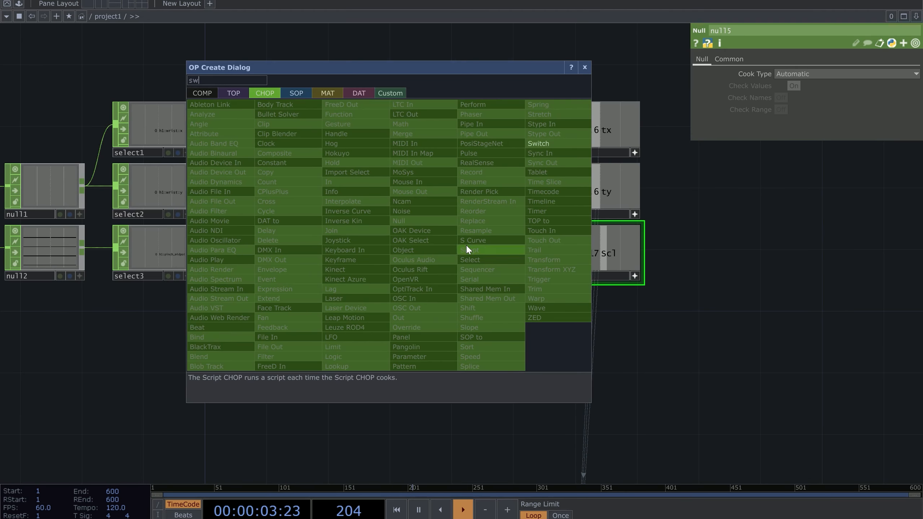
click(548, 144)
click(366, 251)
drag(390, 243, 435, 249)
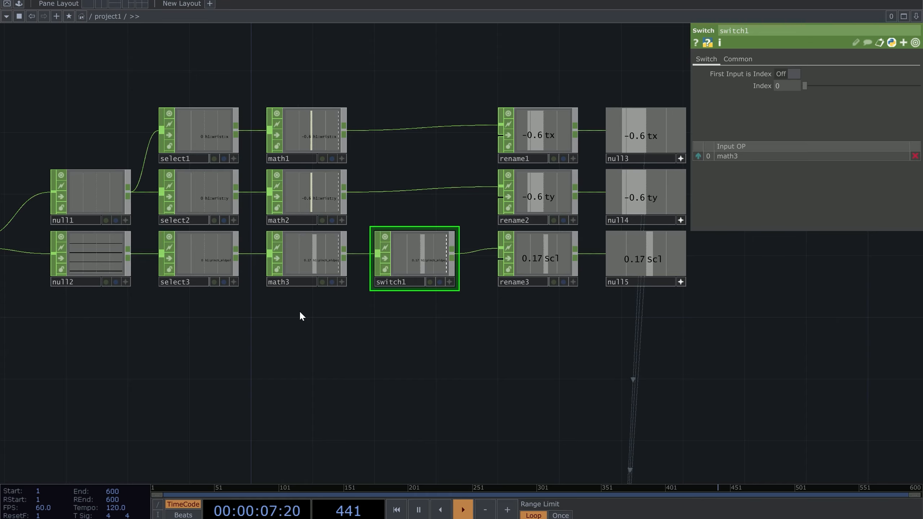
Add a Constant CHOP below math3 and connect it as the second input of switch1
key(Tab)
text(c)
click(213, 243)
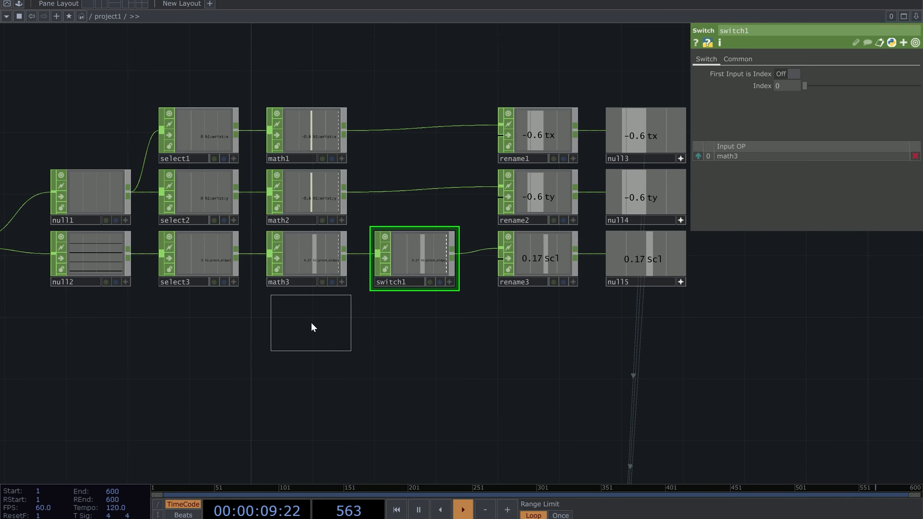
click(310, 322)
scroll(360, 327, up, 3)
drag(352, 333, 400, 247)
scroll(444, 339, down, 1)
scroll(443, 339, down, 2)
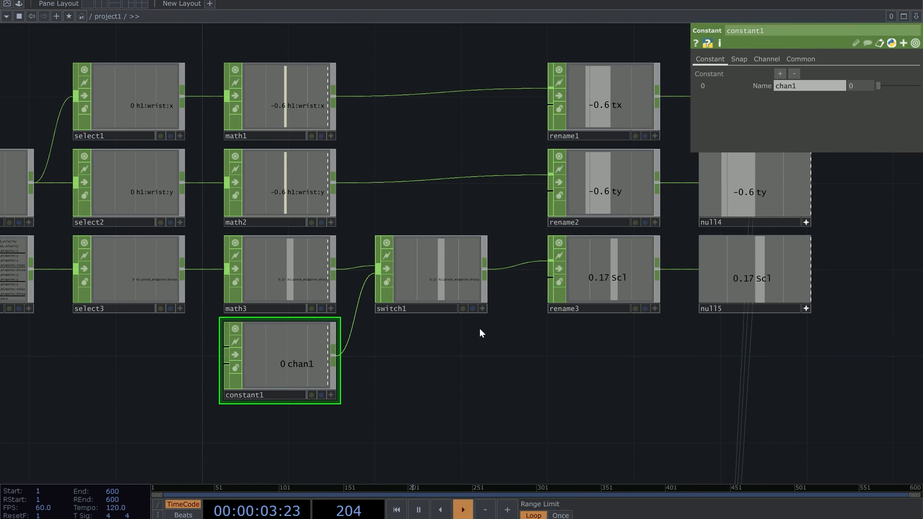
Test switch1 with Index 1, examine the effect in comp1, and return the Index to 0
click(455, 298)
drag(682, 290, 562, 291)
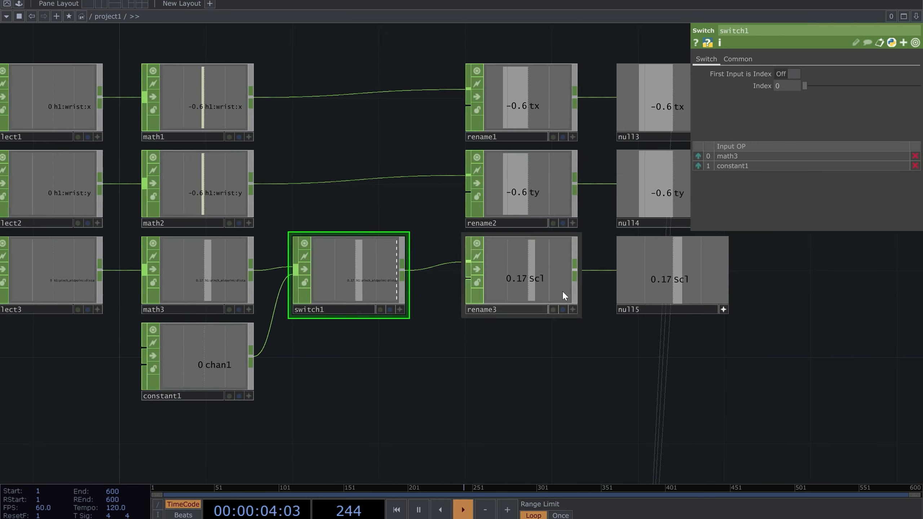
drag(806, 88, 812, 92)
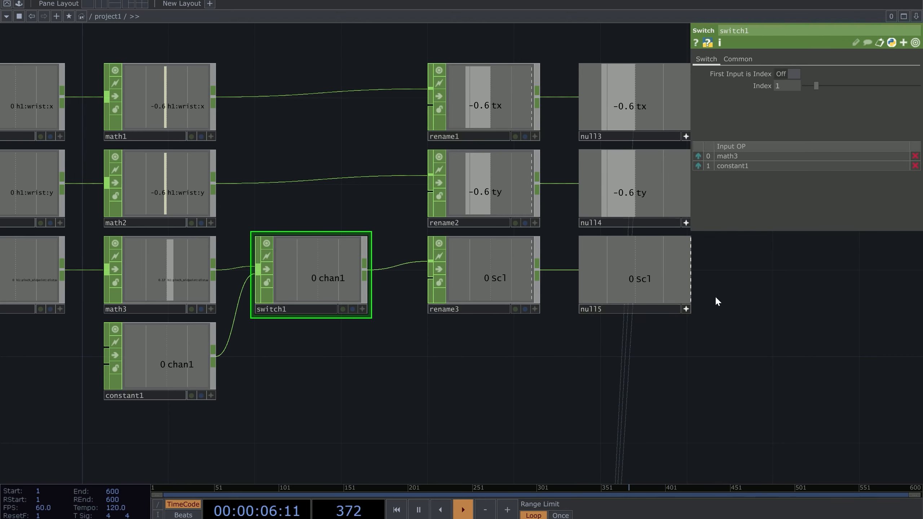
drag(551, 215, 210, 41)
scroll(278, 83, down, 7)
scroll(387, 279, up, 7)
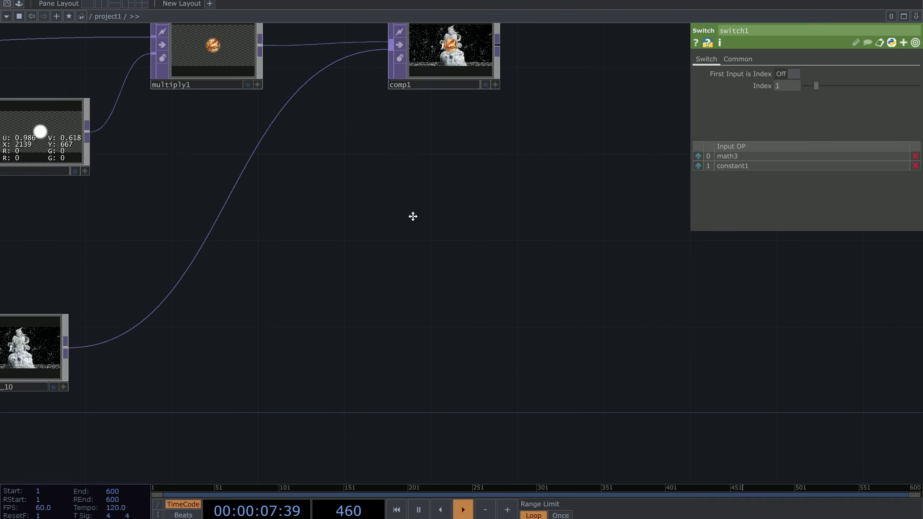
drag(412, 216, 448, 294)
scroll(468, 129, up, 8)
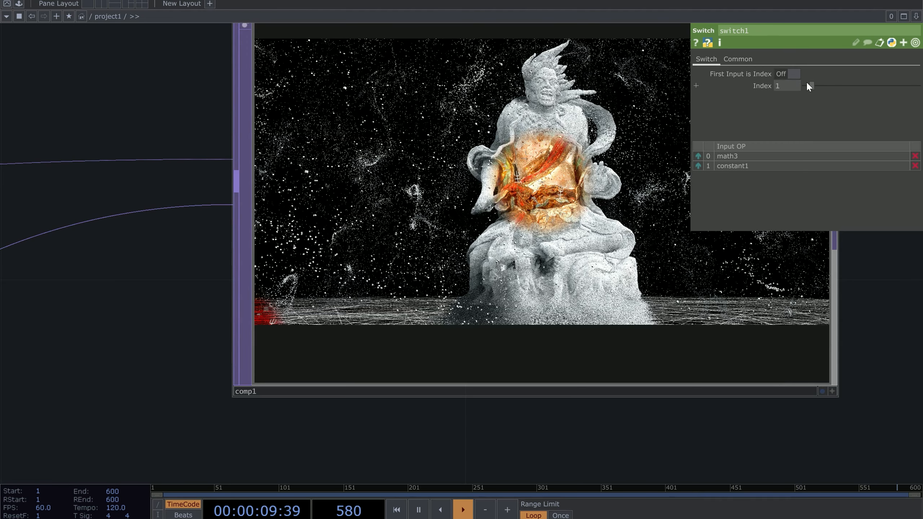
drag(807, 77, 803, 77)
Add another Select CHOP to the output of null1 and place it above select1
scroll(478, 178, down, 10)
drag(126, 41, 457, 336)
scroll(457, 337, down, 2)
drag(186, 186, 349, 251)
scroll(349, 250, up, 3)
scroll(445, 215, up, 5)
drag(507, 220, 373, 270)
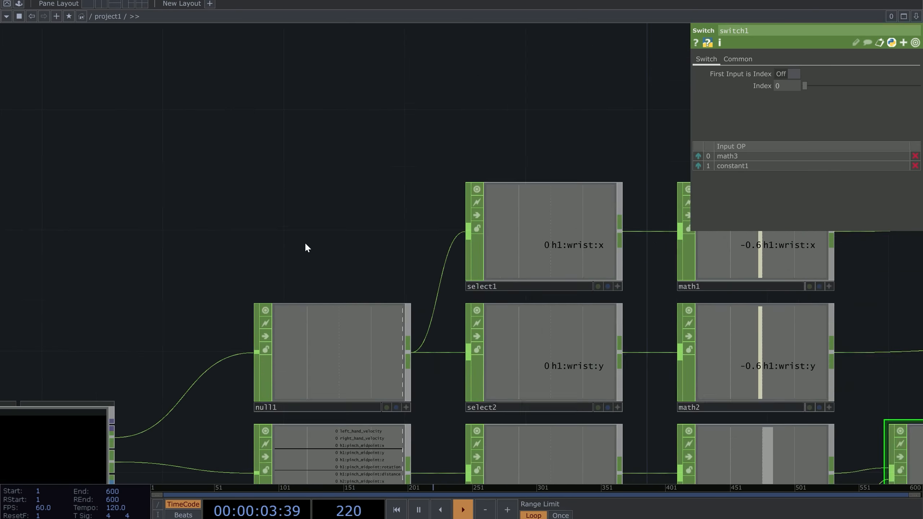
scroll(222, 250, down, 5)
click(322, 299)
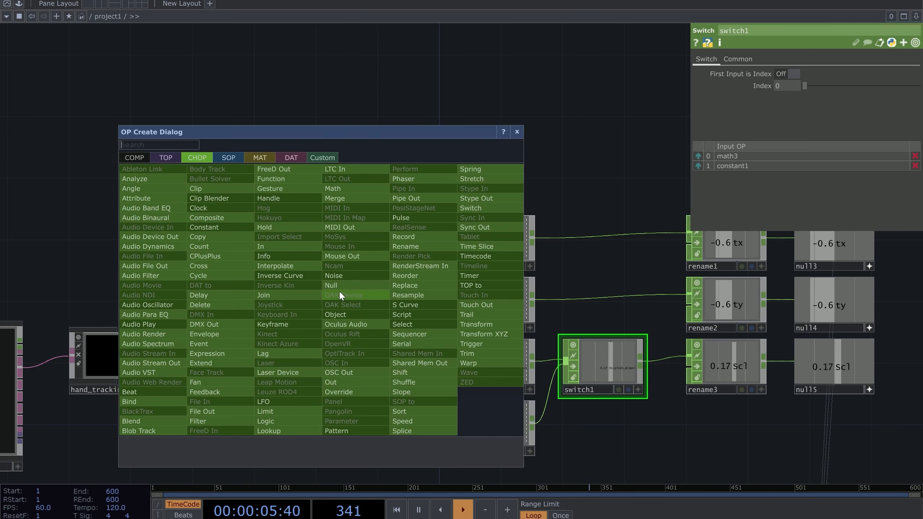
click(438, 220)
click(386, 160)
scroll(398, 160, up, 5)
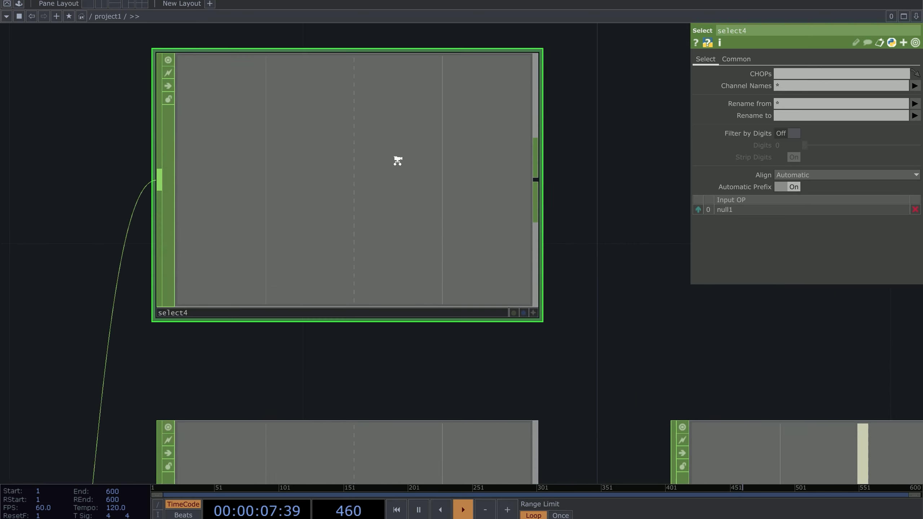
scroll(428, 148, down, 3)
Limit select4 to the h1:index_finger_mcp:x channel and move the node further above select1
drag(653, 78, 732, 141)
scroll(733, 141, up, 2)
click(915, 85)
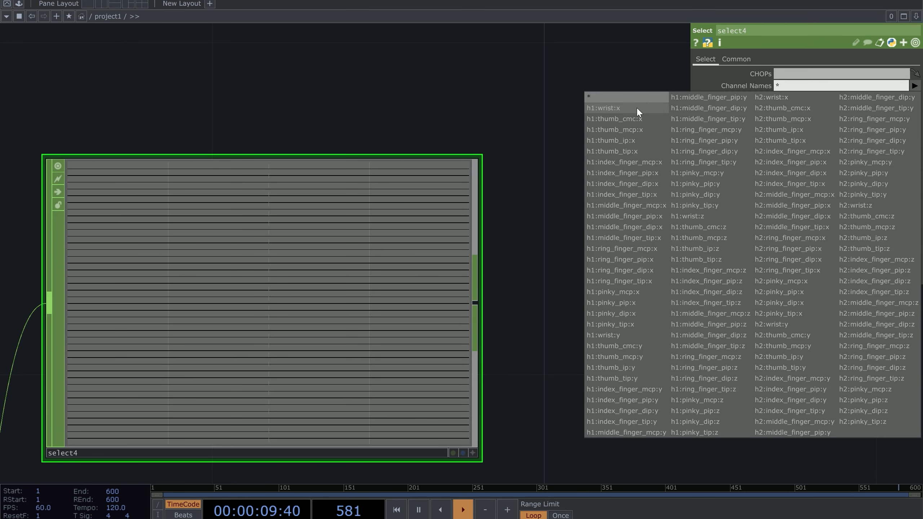
click(618, 164)
scroll(591, 261, down, 3)
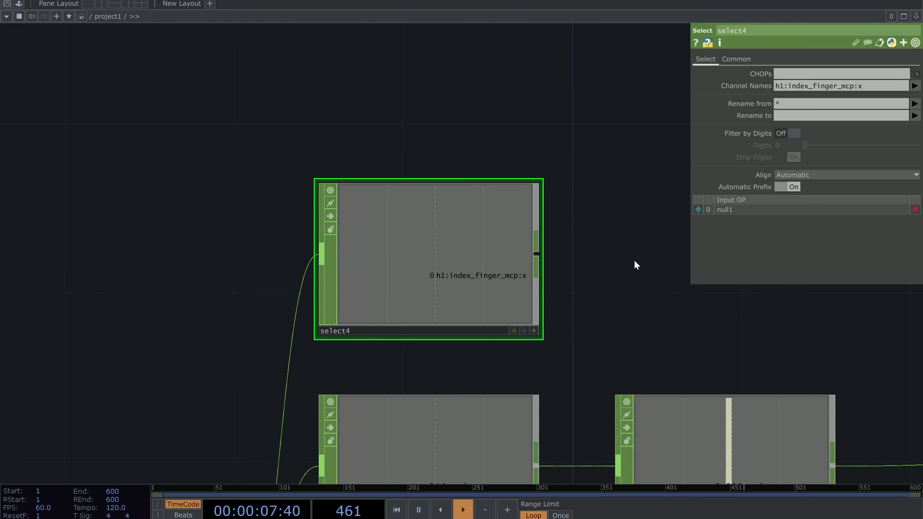
scroll(579, 244, down, 3)
drag(580, 256, 505, 269)
scroll(506, 273, up, 3)
drag(337, 264, 338, 182)
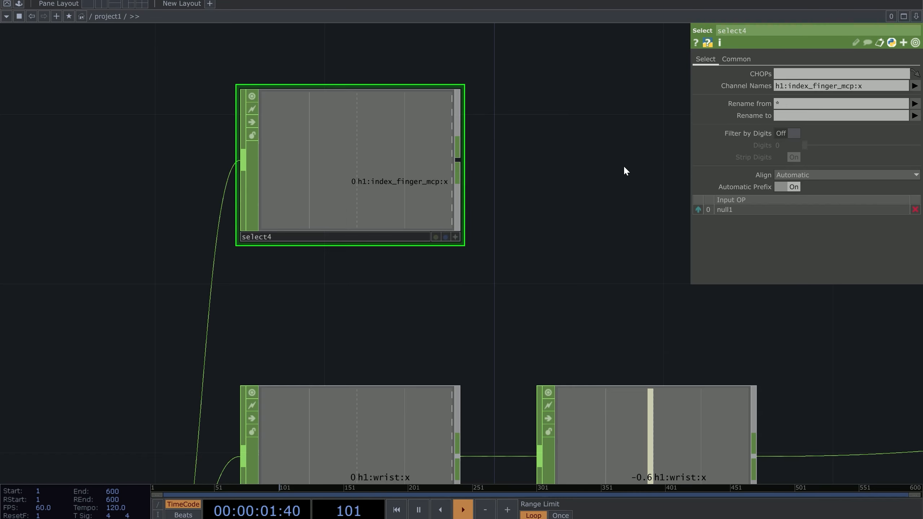
Add a Logic CHOP after select4 and set its Convert Input to Off When Outside Bounds
drag(445, 136, 270, 186)
right_click(289, 215)
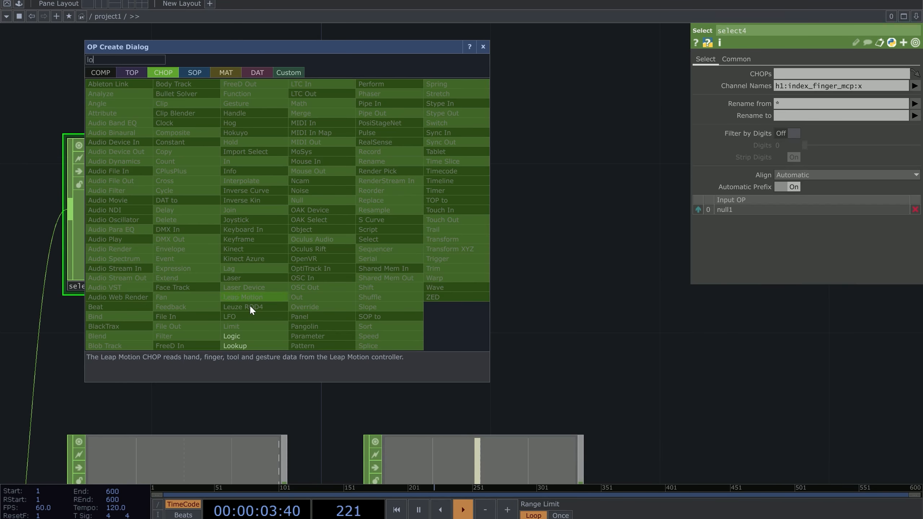
click(249, 305)
click(467, 211)
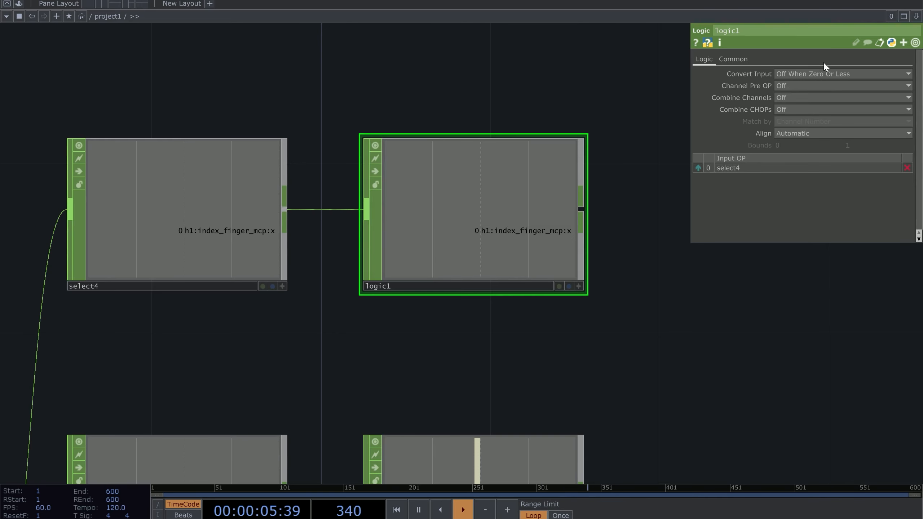
click(798, 74)
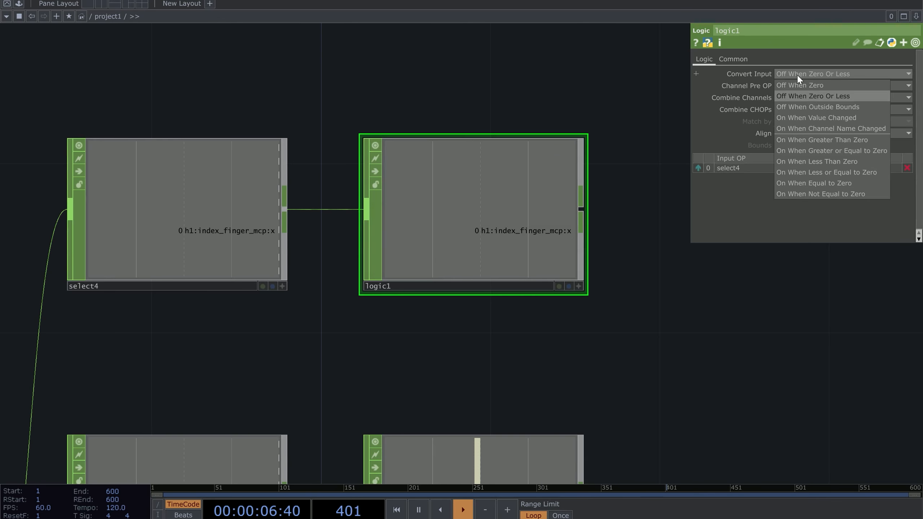
click(786, 107)
drag(618, 101, 520, 135)
drag(360, 100, 509, 111)
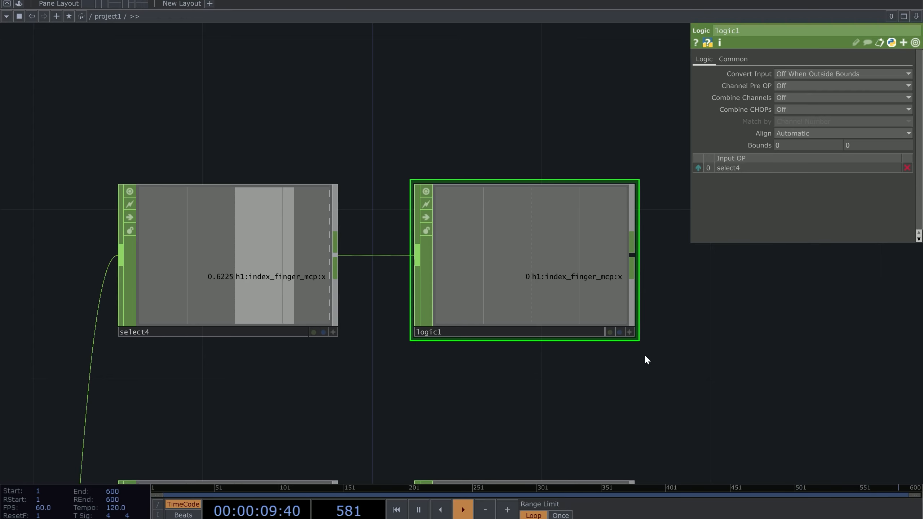
Add a Null CHOP to the output of logic1
scroll(645, 354, down, 2)
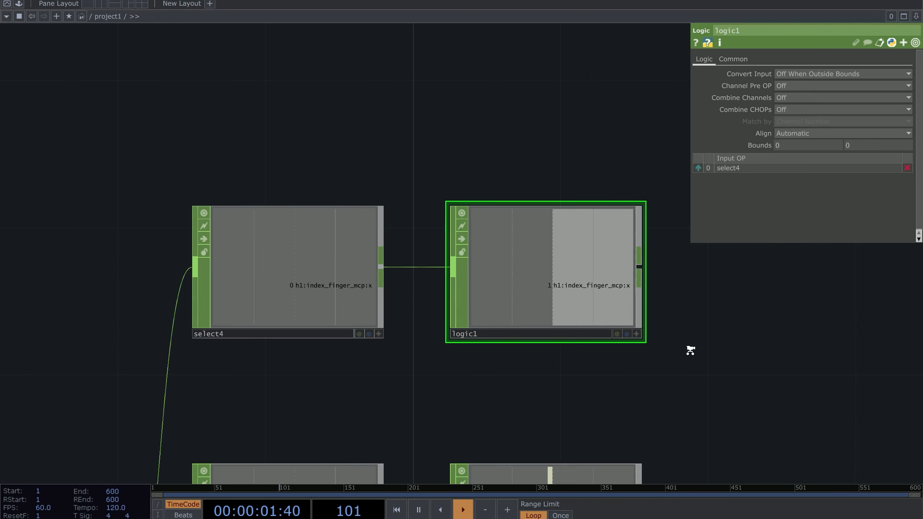
scroll(690, 350, down, 4)
drag(670, 291, 299, 229)
scroll(298, 231, up, 3)
right_click(280, 234)
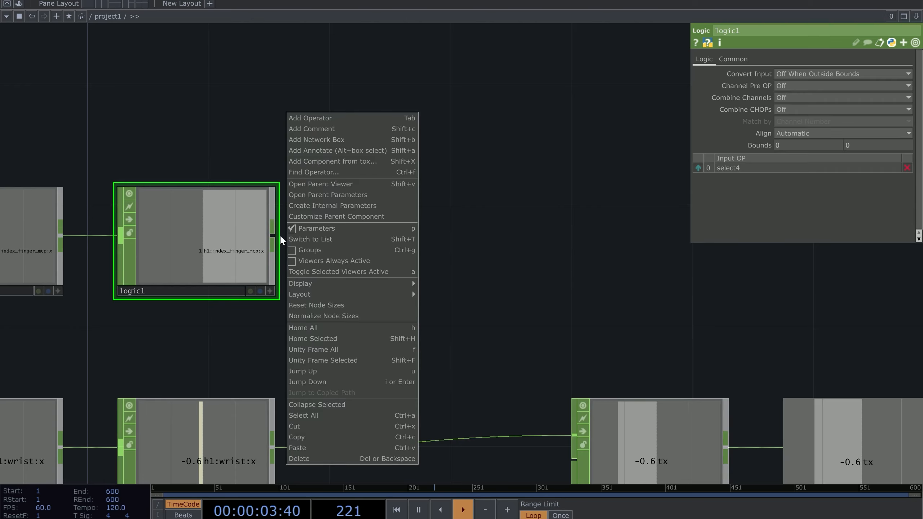
right_click(277, 235)
right_click(273, 235)
text(nu)
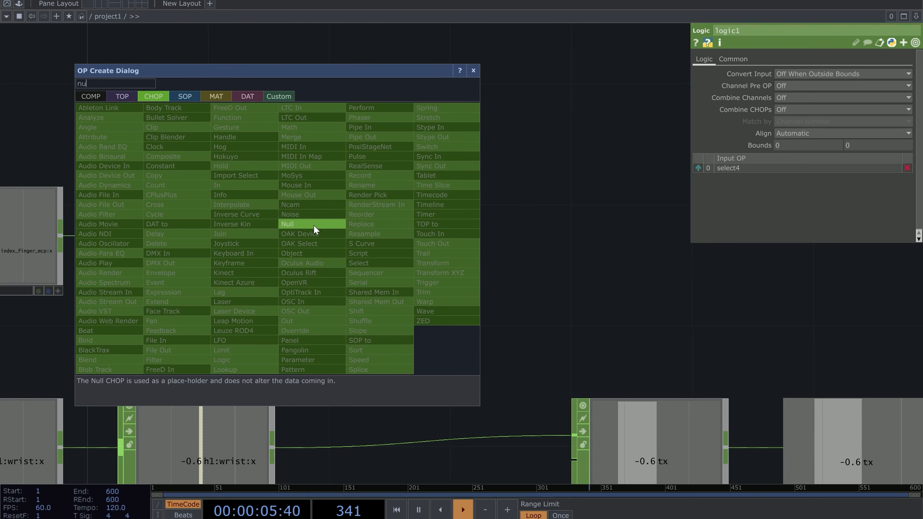
click(313, 224)
click(460, 241)
Make null6's viewer active and reference its channel in the Index parameter of switch1
drag(658, 283, 363, 149)
scroll(367, 164, down, 5)
click(369, 181)
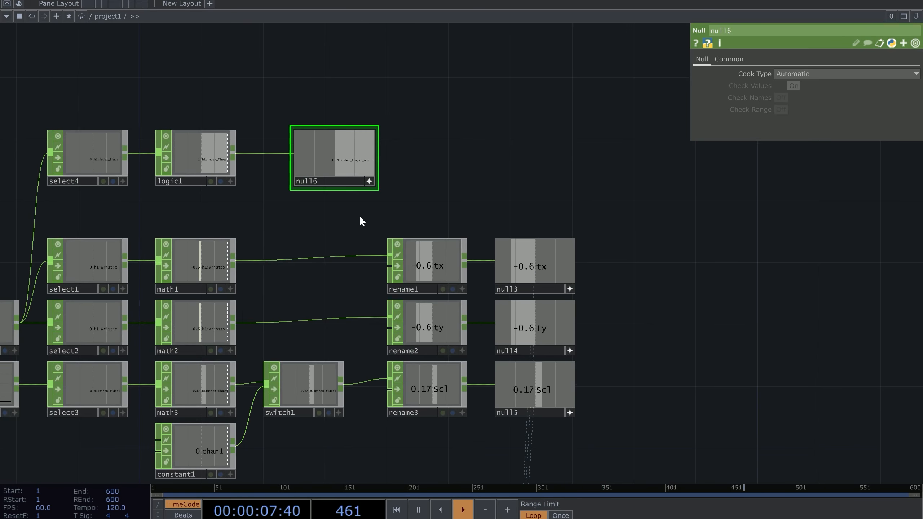
click(317, 393)
drag(369, 158, 789, 89)
click(789, 86)
Examine how the hand-presence switch affects the mask in comp1 and the values in the CHOP network
scroll(515, 112, down, 3)
drag(539, 172, 650, 128)
scroll(515, 111, up, 3)
scroll(457, 163, down, 6)
drag(553, 118, 548, 118)
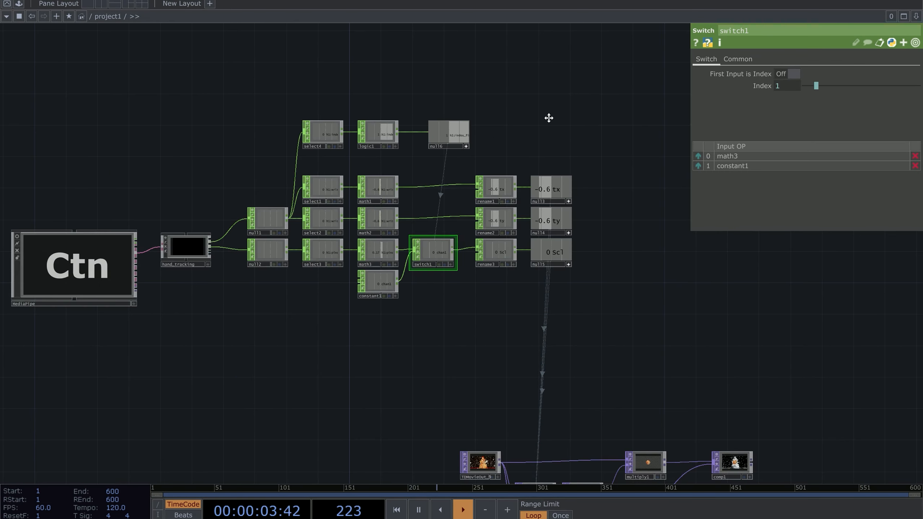
scroll(448, 312, up, 8)
drag(447, 312, 472, 264)
scroll(472, 264, down, 7)
drag(741, 458, 534, 377)
scroll(627, 455, up, 2)
drag(626, 455, 482, 312)
scroll(377, 206, up, 7)
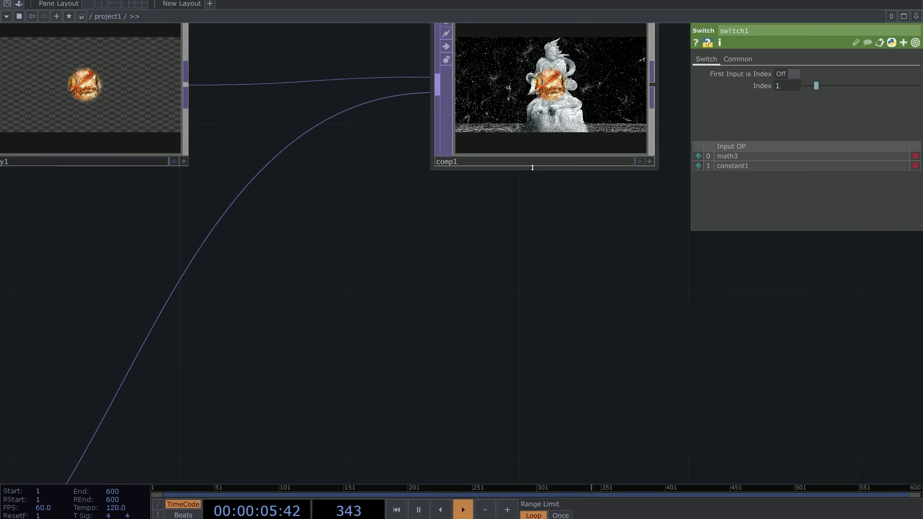
scroll(412, 329, down, 4)
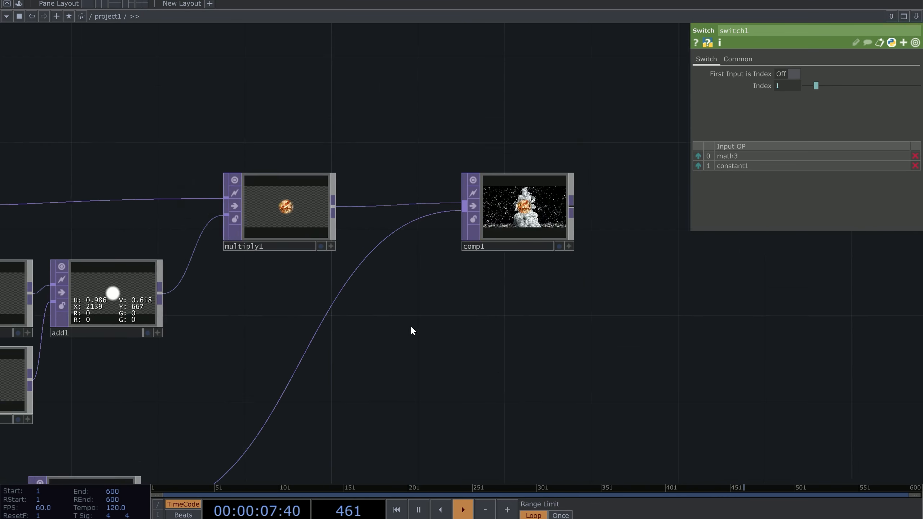
scroll(515, 433, up, 6)
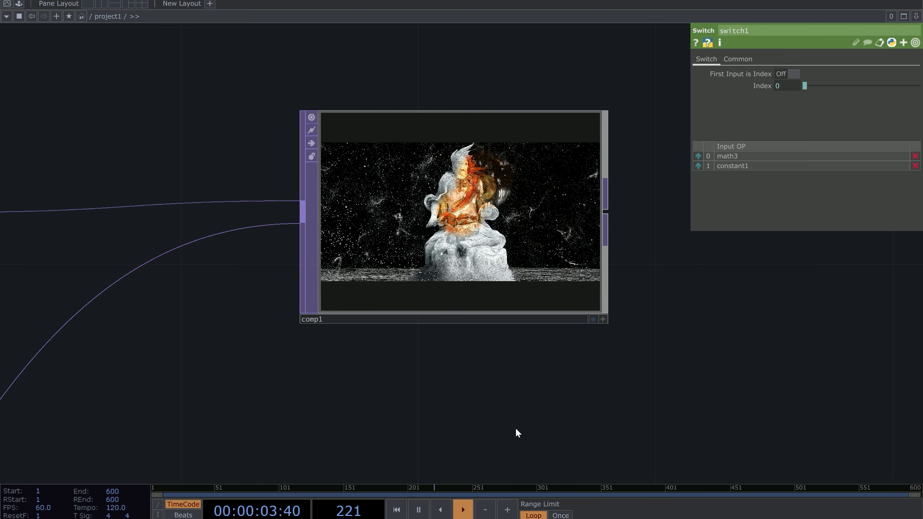
scroll(506, 398, down, 6)
drag(415, 225, 578, 278)
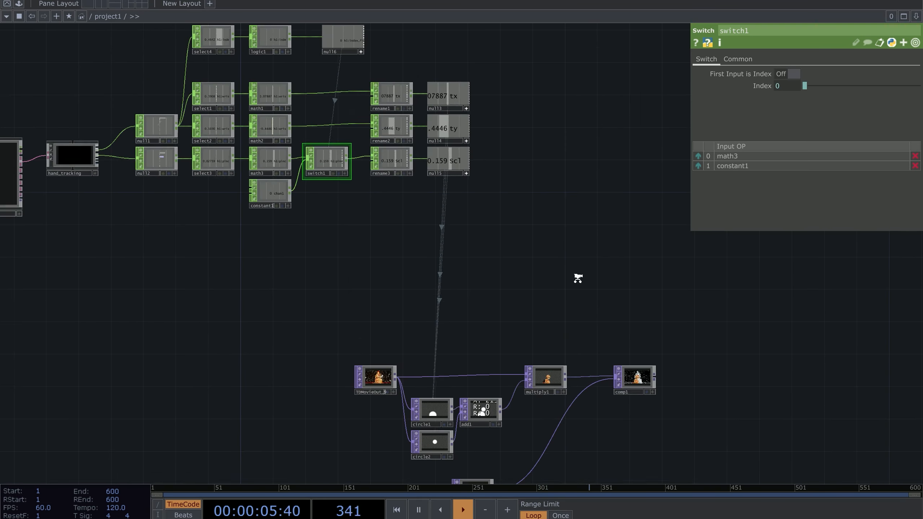
scroll(428, 152, up, 6)
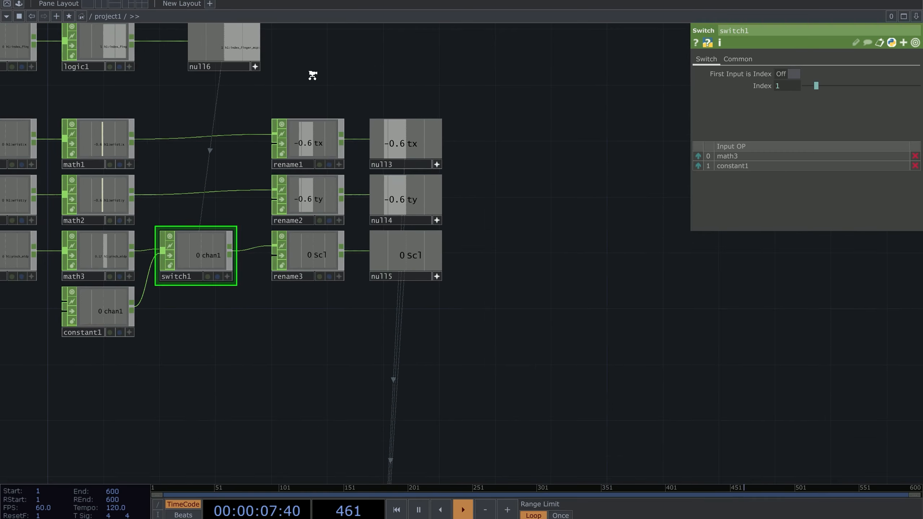
Move null3, null4 and null5 away from the Rename CHOPs to make room for additional operators
scroll(316, 69, up, 1)
drag(396, 39, 462, 352)
drag(414, 238, 584, 238)
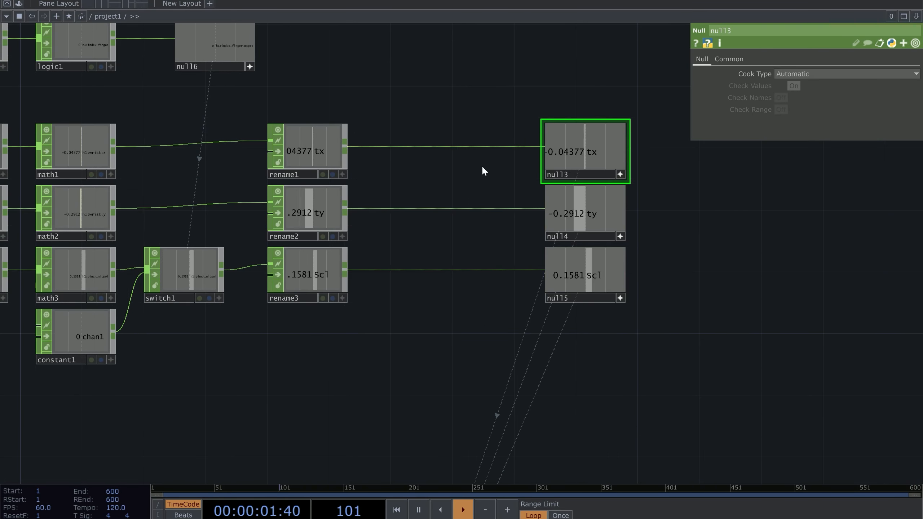
Insert a Lag CHOP on the connection between rename1 and null3
right_click(467, 144)
click(479, 135)
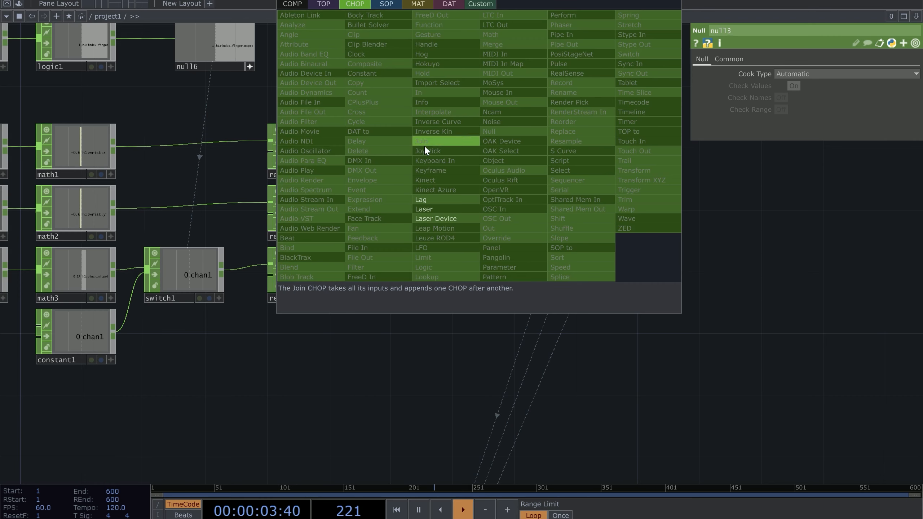
click(420, 200)
click(436, 152)
scroll(424, 160, up, 3)
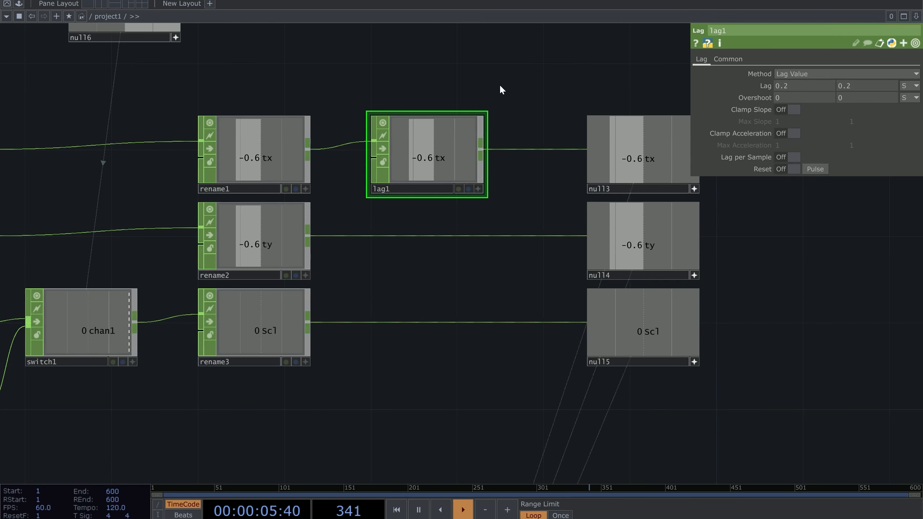
Duplicate lag1 and insert the copy between rename2 and null4, aligned below the original
key(ctrl+c)
key(ctrl+v)
drag(490, 249, 504, 233)
drag(496, 242, 517, 220)
drag(447, 249, 447, 228)
Create another copy of the Lag CHOP and wire it between rename3 and null5, aligned with that row
key(ctrl+c)
key(ctrl+v)
click(324, 314)
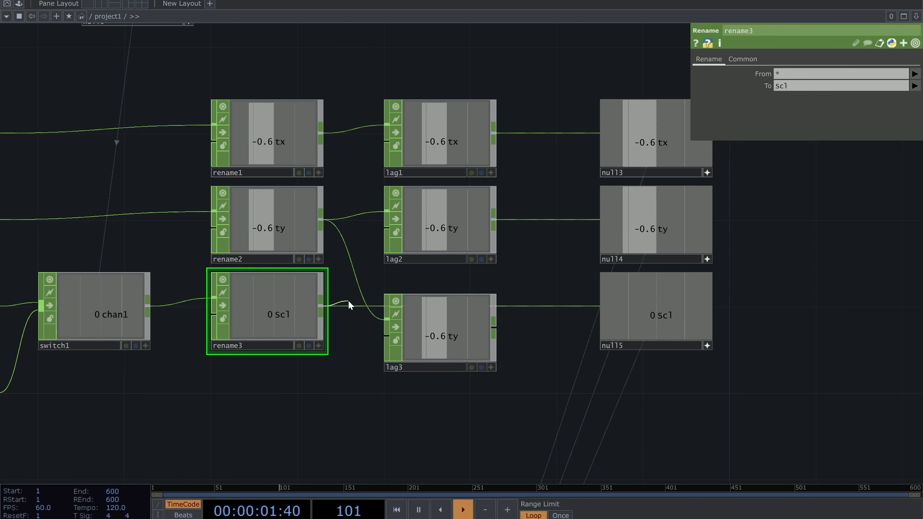
drag(495, 327, 512, 305)
drag(466, 335, 466, 314)
drag(512, 265, 463, 262)
Select null3, null4 and null5 together and move them closer to the Lag CHOPs
scroll(357, 250, down, 5)
right_drag(510, 128, 507, 297)
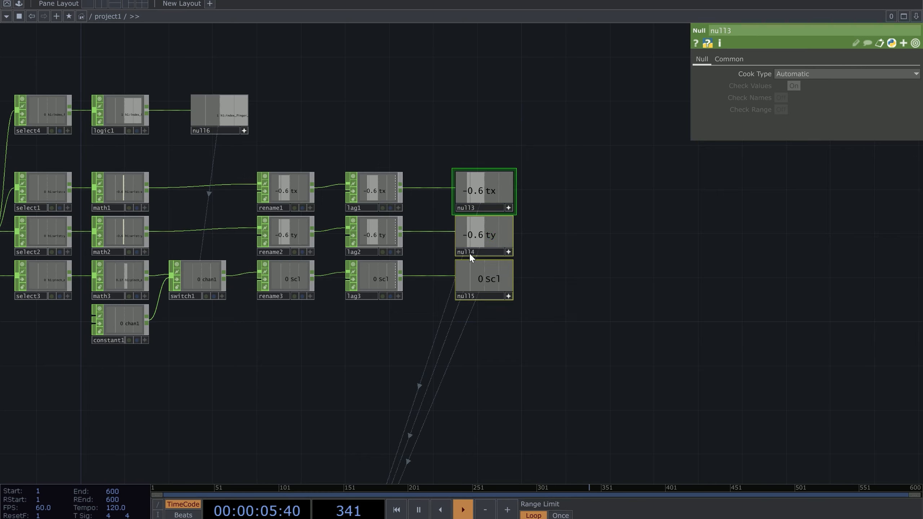
drag(469, 252, 446, 253)
Examine the smoothed hand-controlled mask in comp1 and review the Lag CHOP chains
drag(580, 315, 489, 208)
scroll(489, 207, down, 1)
scroll(489, 207, up, 1)
drag(551, 466, 691, 235)
scroll(510, 206, up, 10)
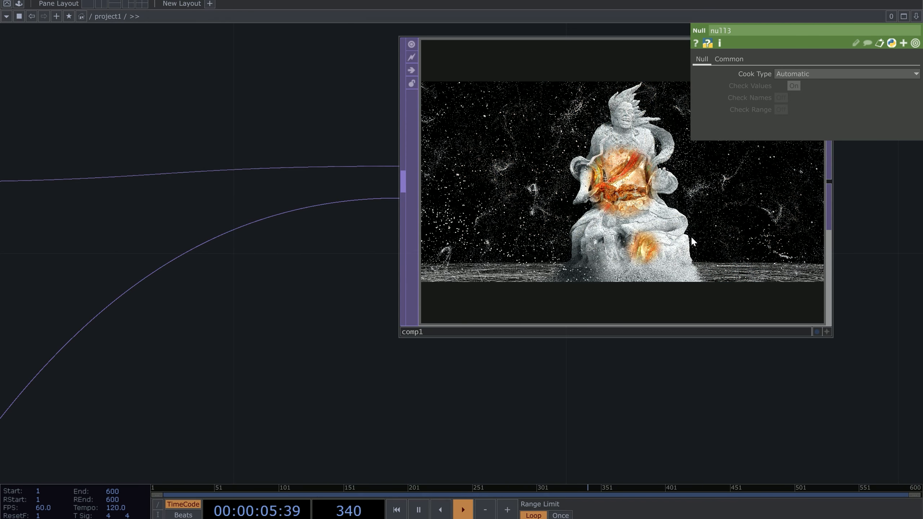
scroll(683, 232, down, 5)
drag(524, 146, 540, 234)
scroll(534, 220, down, 6)
drag(448, 34, 484, 245)
drag(349, 146, 355, 266)
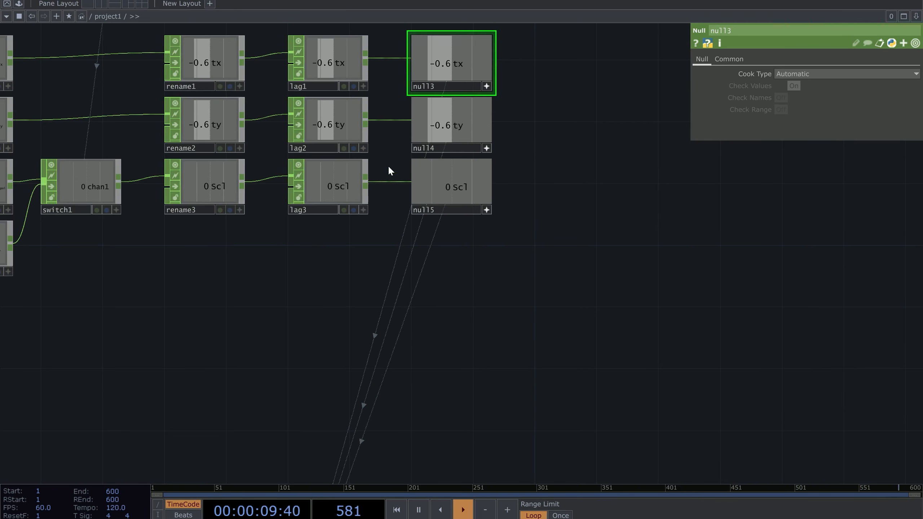
drag(413, 306, 445, 370)
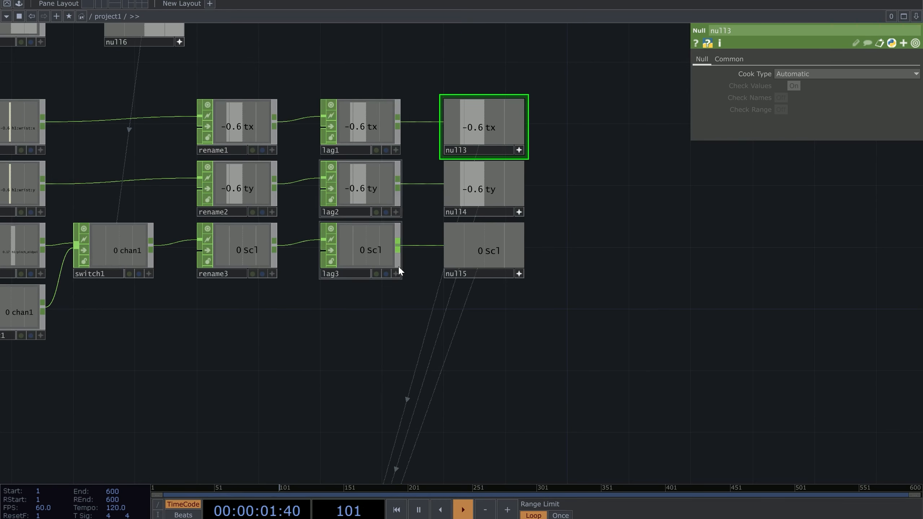
Duplicate the CHOP network after hand_tracking, from null1 and null2 to the final Nulls, and place the copy below it
scroll(651, 221, down, 5)
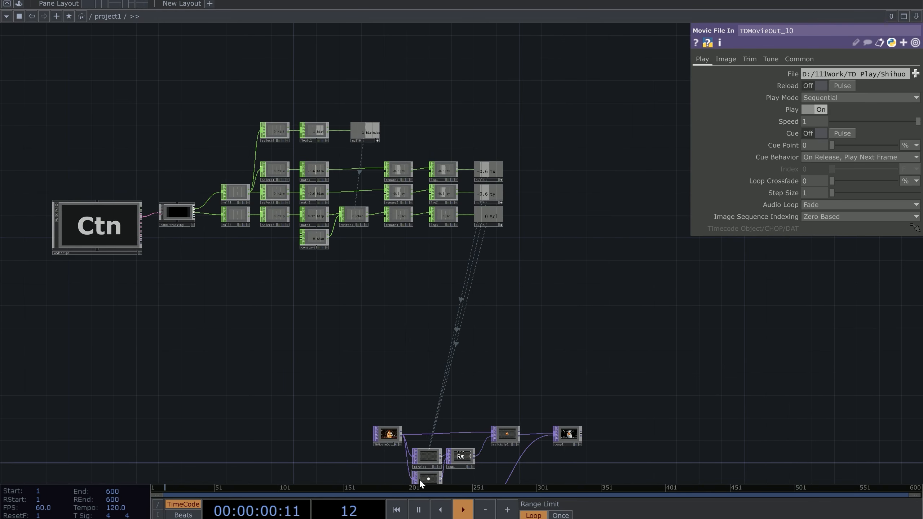
right_drag(211, 59, 576, 259)
drag(576, 258, 576, 258)
key(ctrl+c)
key(ctrl+v)
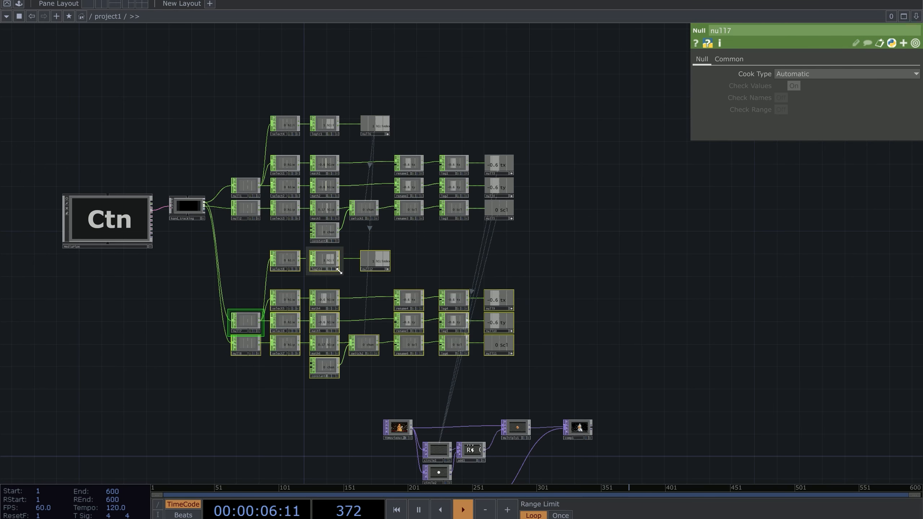
click(242, 271)
Set select8's channel name to h2:index_finger_mcp:x
scroll(253, 307, up, 3)
scroll(253, 307, up, 2)
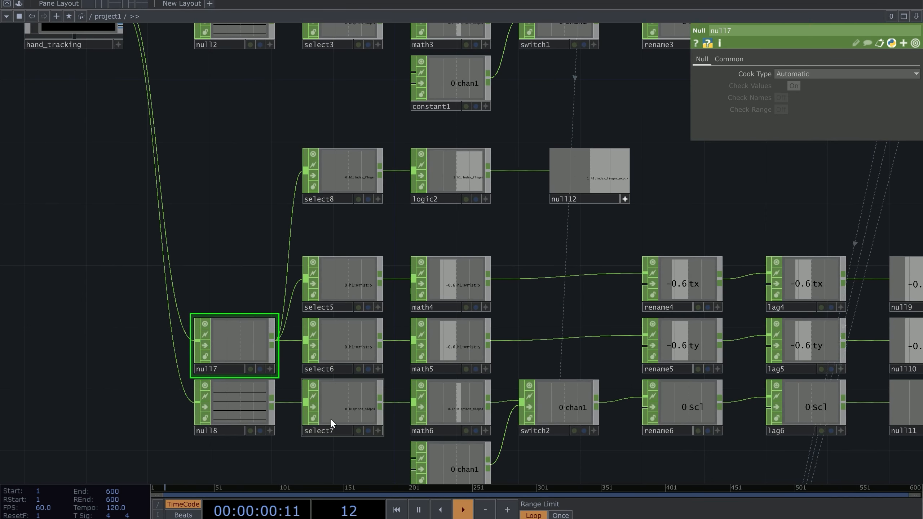
drag(273, 138, 282, 140)
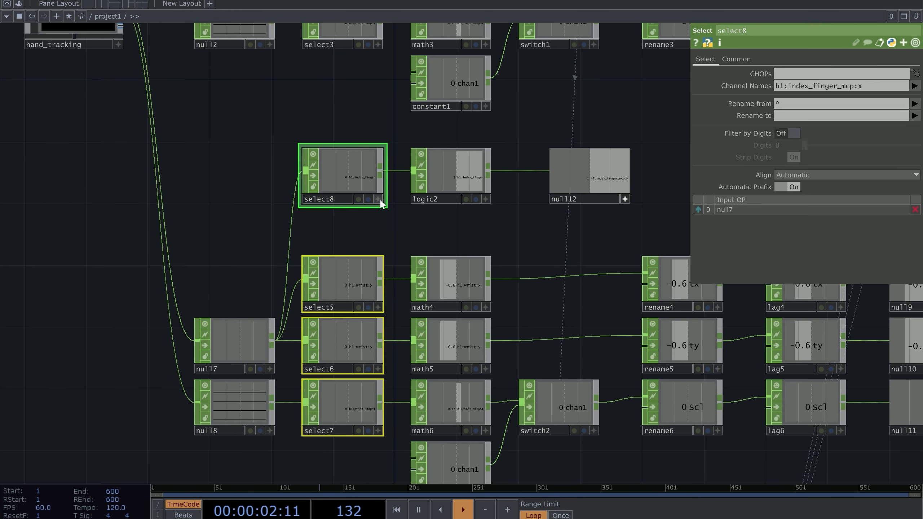
click(349, 163)
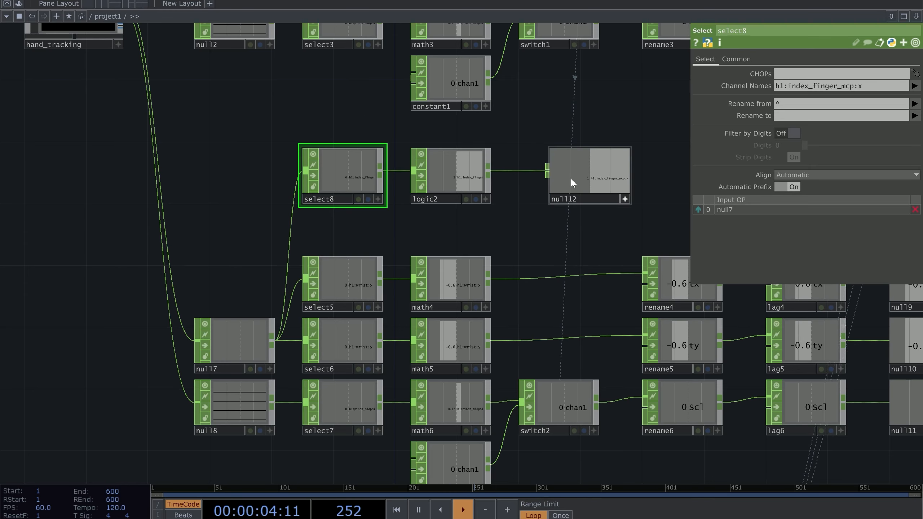
click(783, 89)
key(BackSpace)
text(2)
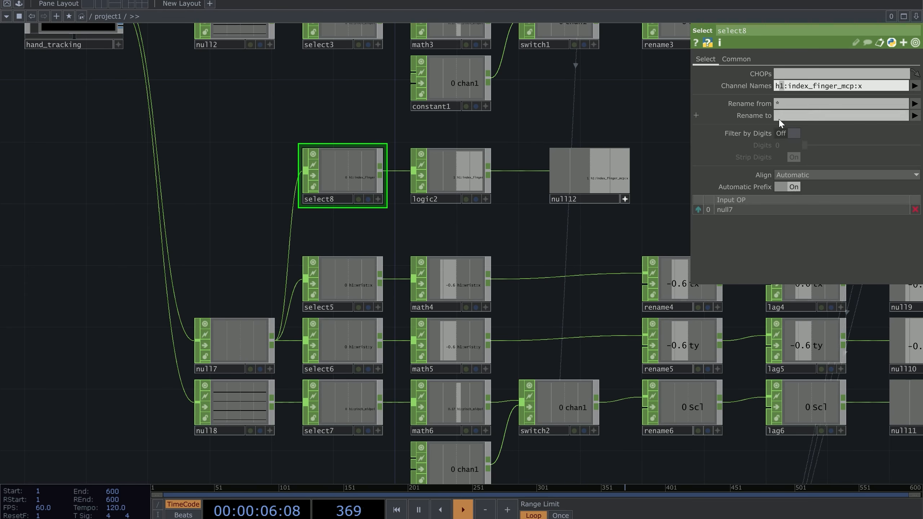
key(Return)
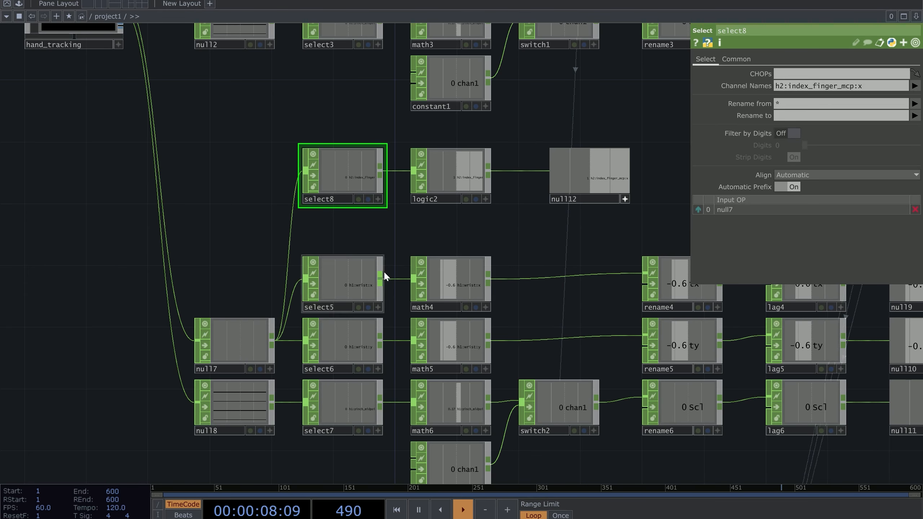
Set select5's channel name to h2:wrist:x
click(351, 265)
click(784, 89)
key(BackSpace)
text(2)
key(Return)
Set select6's channel name to h2:wrist:y
click(355, 349)
click(783, 90)
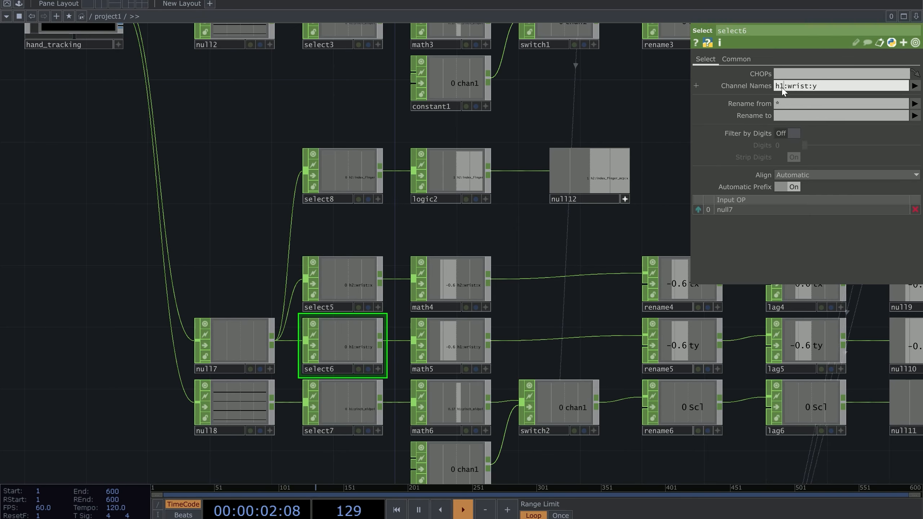
key(BackSpace)
text(2)
key(Return)
Set select7's channel name to h2:pinch_midpoint:distance
click(341, 404)
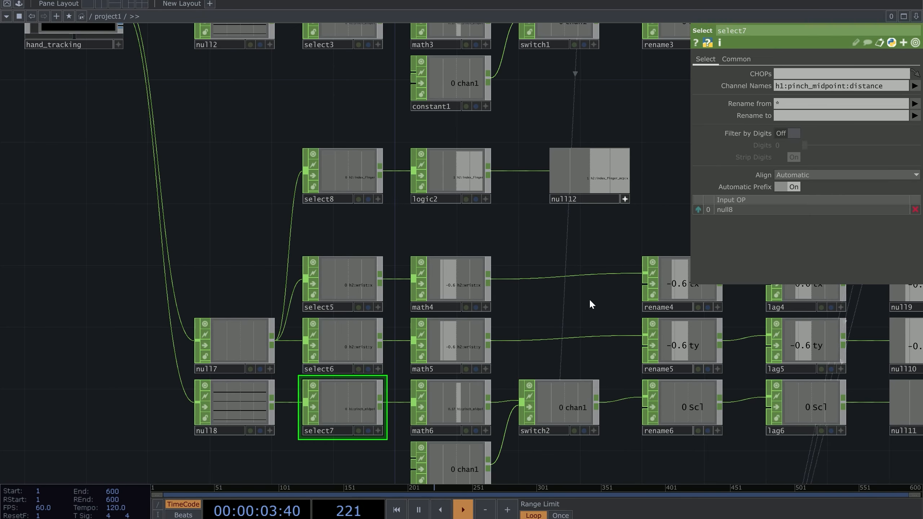
click(782, 89)
key(BackSpace)
text(2)
key(Return)
scroll(603, 231, down, 5)
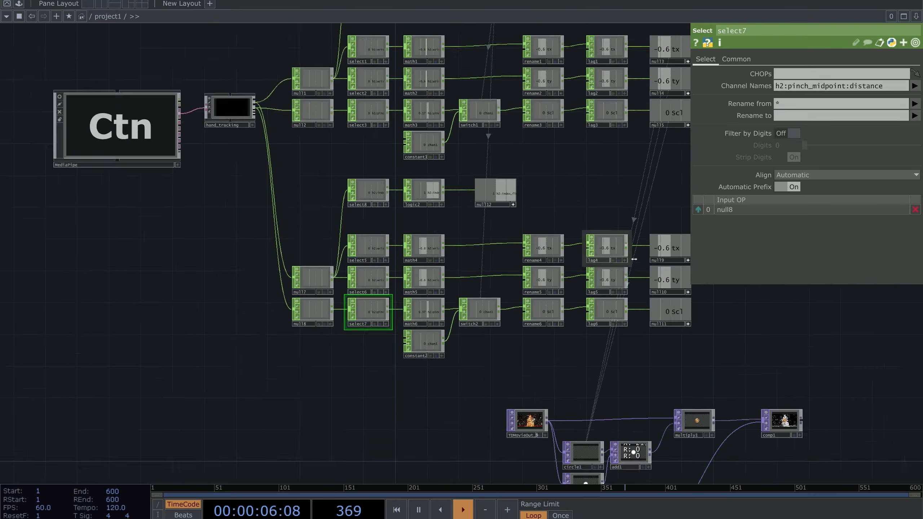
Drive circle2's center X with null9, its center Y with null10, and both radius values with null11
scroll(696, 287, up, 2)
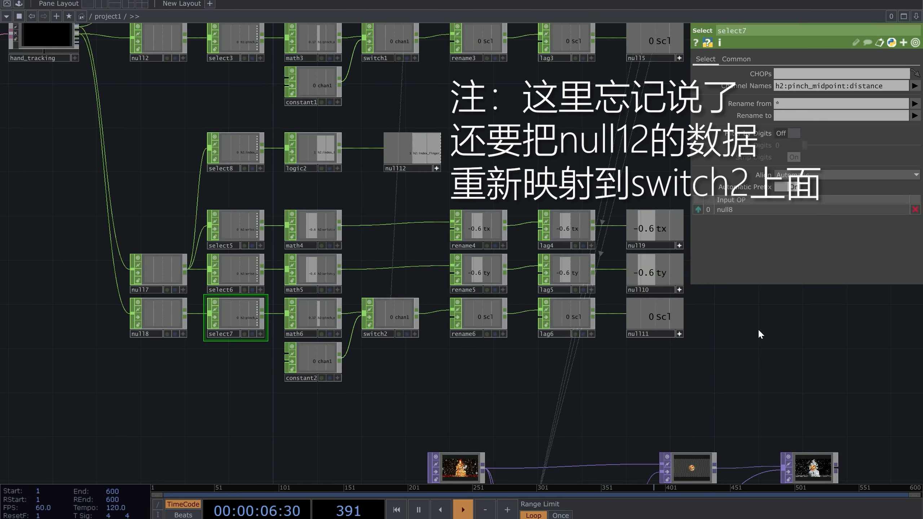
drag(758, 329, 645, 268)
scroll(599, 190, down, 1)
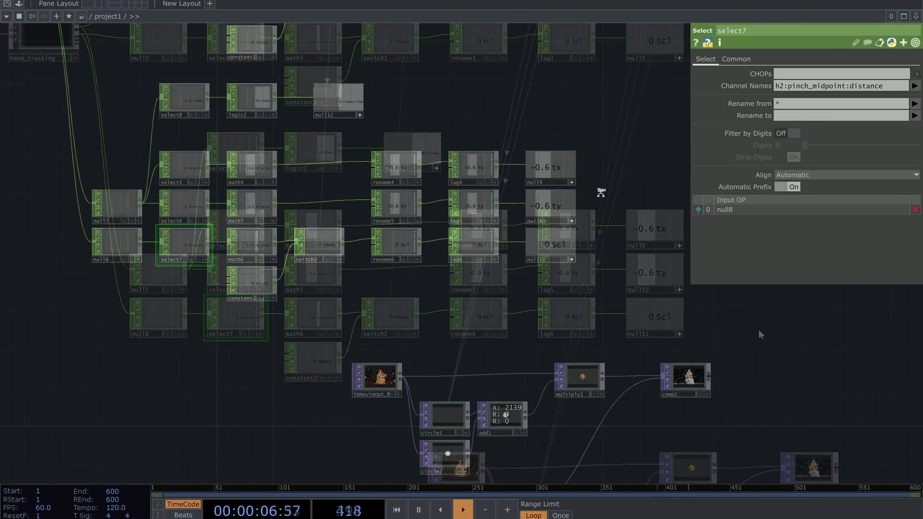
scroll(599, 190, up, 1)
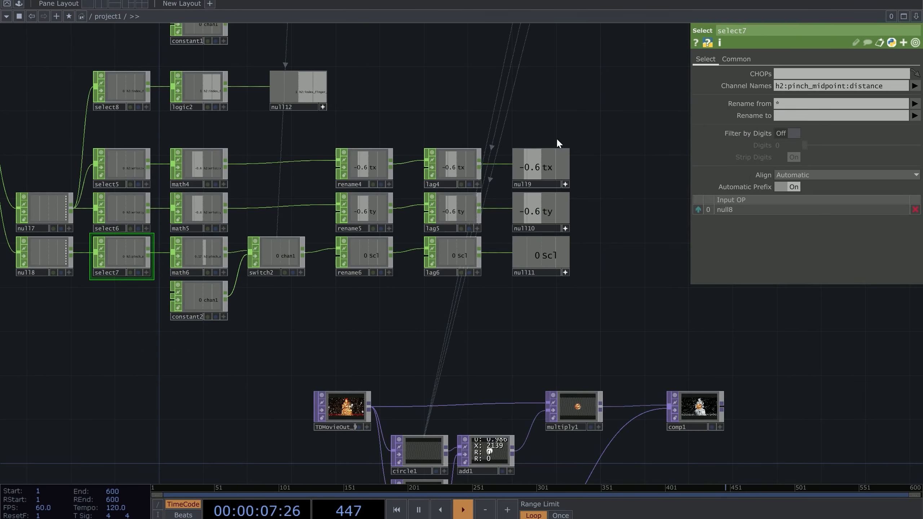
right_drag(385, 72, 84, 120)
scroll(431, 76, down, 1)
drag(431, 77, 373, 143)
scroll(373, 138, up, 1)
drag(395, 93, 393, 61)
drag(640, 210, 605, 38)
drag(517, 124, 509, 158)
click(323, 388)
drag(582, 158, 493, 179)
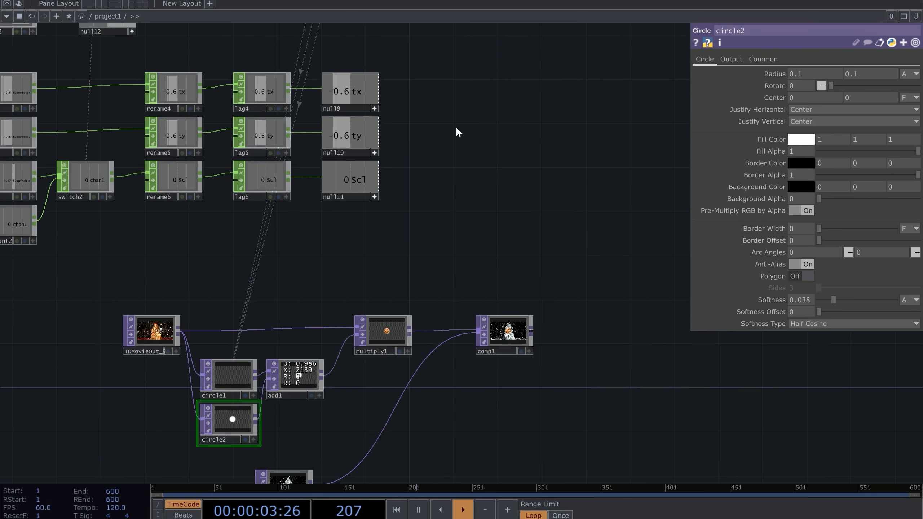
scroll(456, 126, up, 2)
drag(297, 110, 801, 98)
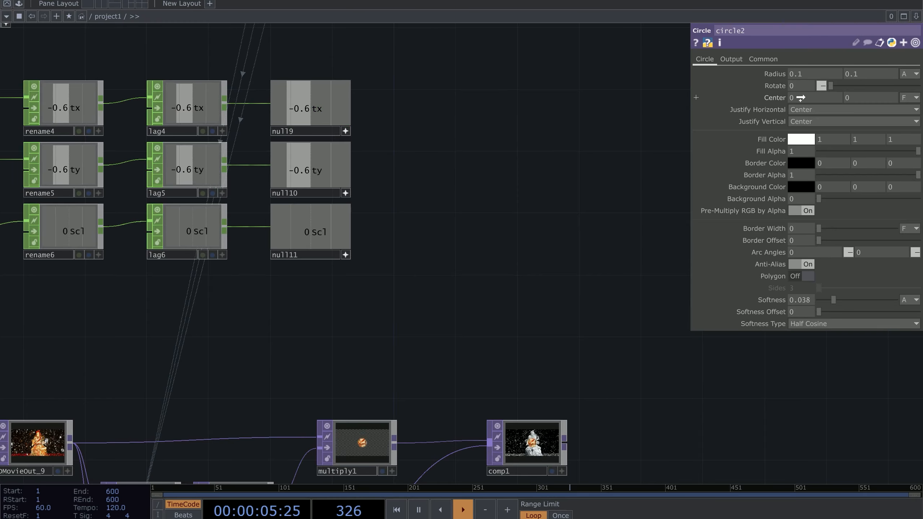
click(804, 90)
drag(921, 116, 872, 99)
click(874, 101)
drag(777, 75, 778, 75)
click(782, 76)
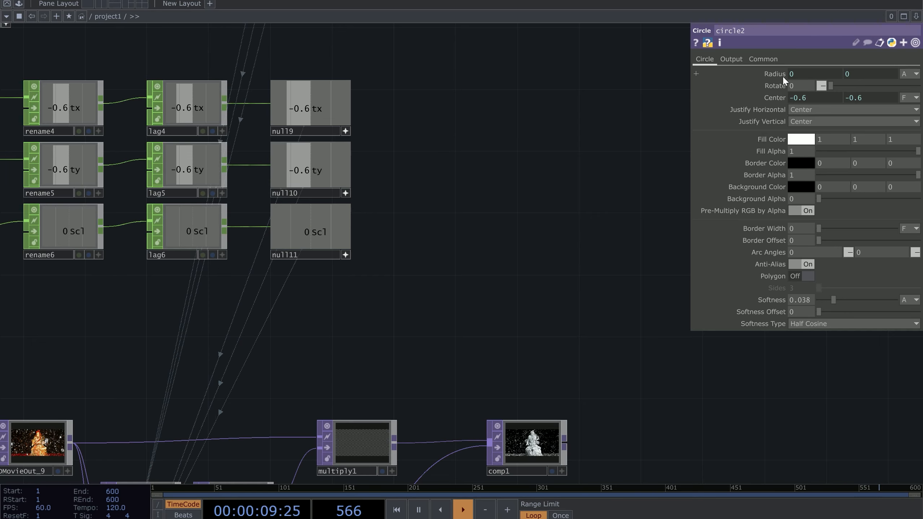
Add a Null TOP to comp1's output and place it beside comp1
drag(565, 356, 496, 257)
scroll(497, 259, up, 3)
drag(472, 291, 371, 292)
scroll(372, 292, up, 2)
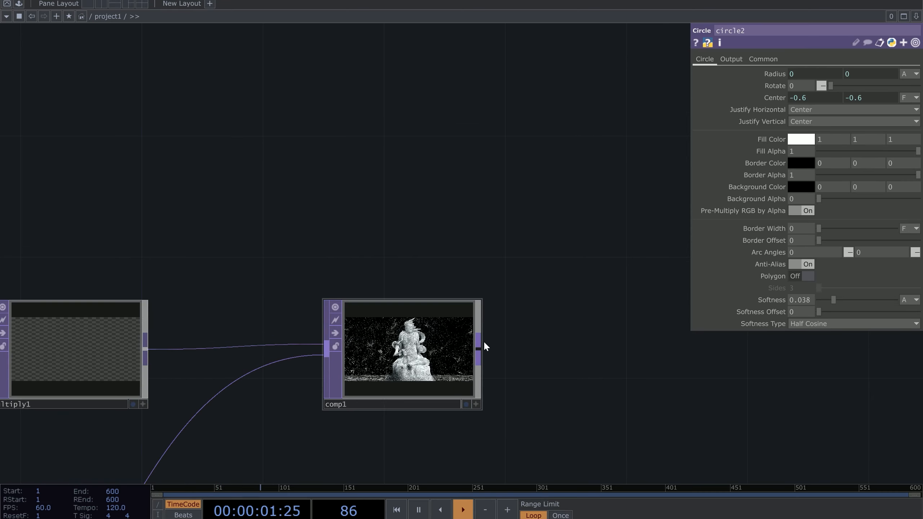
right_click(480, 347)
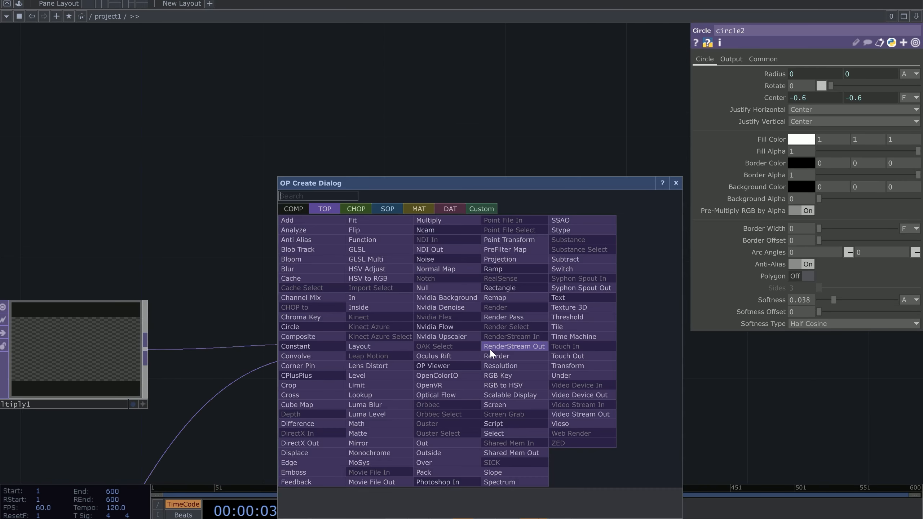
click(453, 291)
right_click(479, 346)
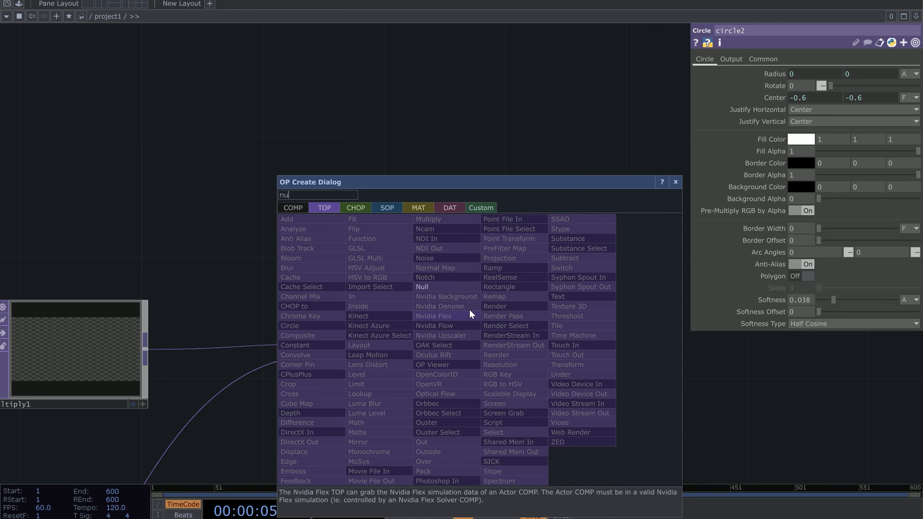
click(469, 308)
click(674, 357)
Turn on the background display of null13 so the composite fills the network editor
drag(856, 378, 487, 304)
scroll(398, 310, up, 3)
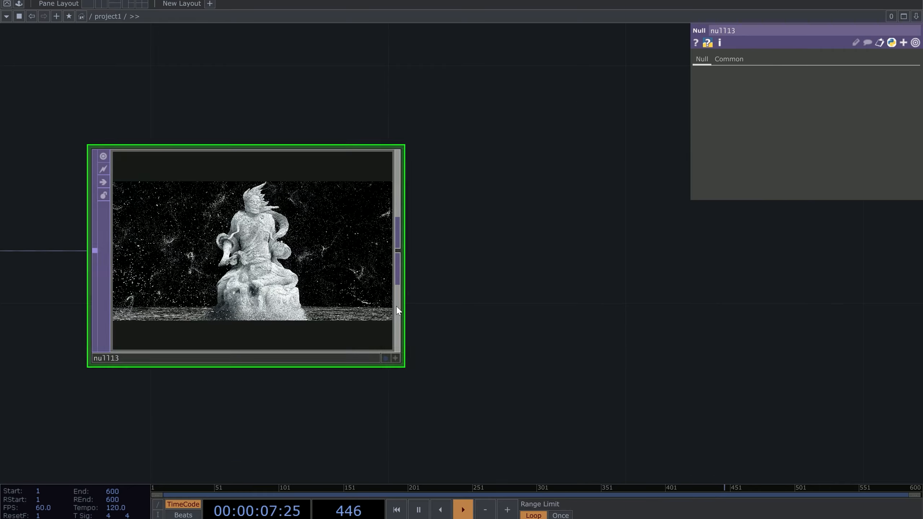
click(386, 358)
Add a Null TOP to the MediaPipe container's video output and place it just below the container
drag(509, 123, 610, 267)
scroll(319, 301, down, 5)
scroll(319, 301, down, 6)
scroll(269, 349, up, 5)
scroll(312, 293, down, 5)
drag(312, 292, 527, 323)
scroll(285, 106, up, 2)
scroll(285, 106, up, 1)
drag(211, 73, 83, 102)
scroll(247, 87, up, 8)
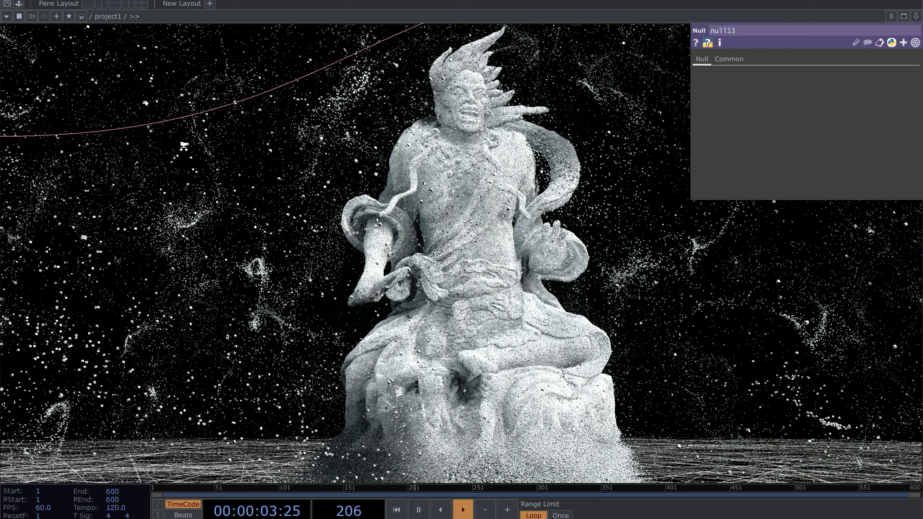
drag(47, 298, 203, 261)
right_click(146, 290)
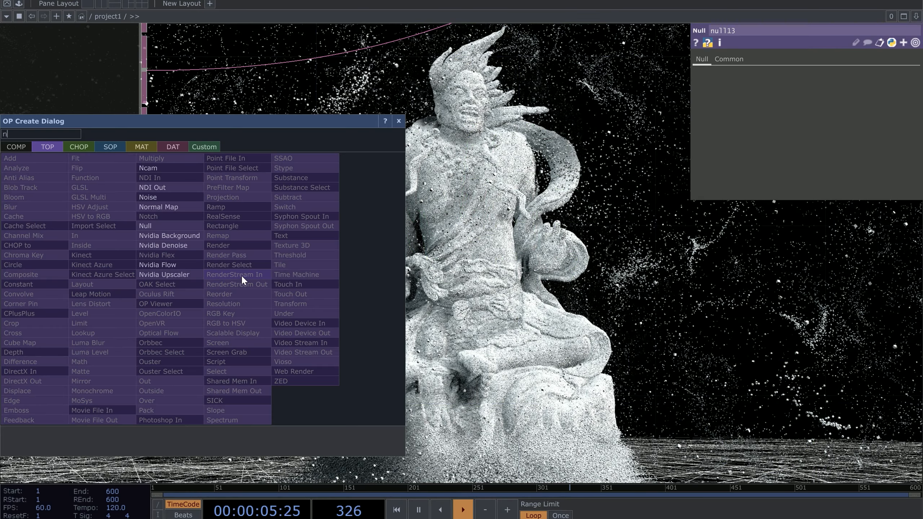
click(165, 233)
drag(381, 313, 341, 440)
Hide the parameters and enlarge null14's webcam preview over the background to test the two-hand reveal
scroll(444, 380, down, 4)
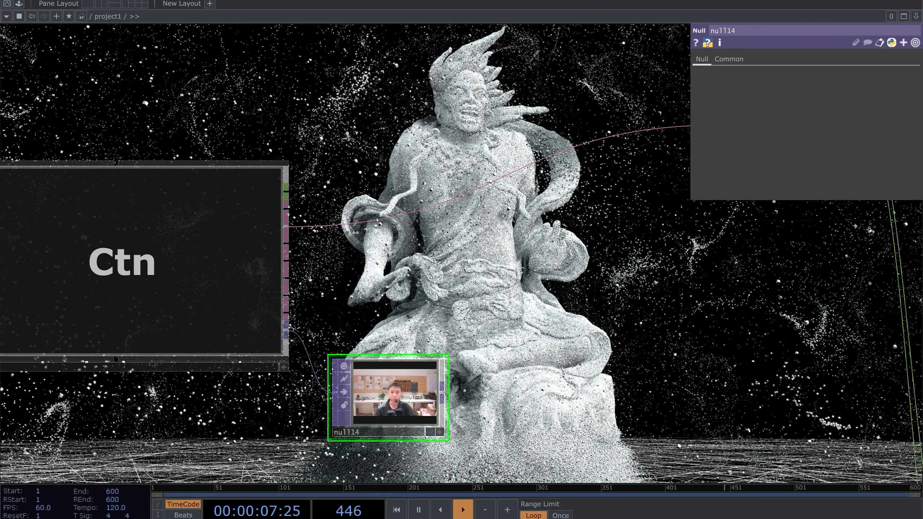
scroll(501, 380, up, 7)
drag(369, 246, 327, 321)
key(p)
scroll(545, 191, down, 4)
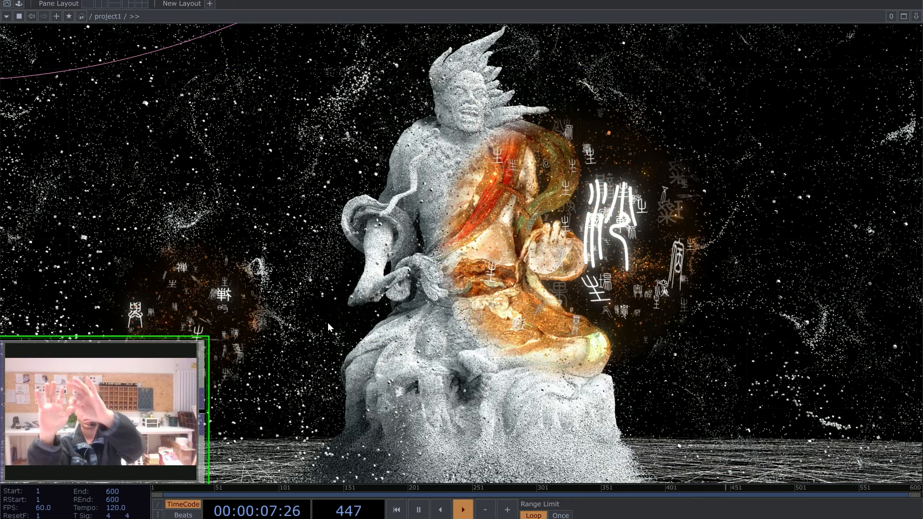
Insert an HSV Adjust TOP on the wire between TDMovieOut_10 and comp1
scroll(328, 321, down, 7)
drag(302, 316, 221, 175)
scroll(222, 175, down, 3)
scroll(264, 147, up, 3)
drag(313, 116, 311, 174)
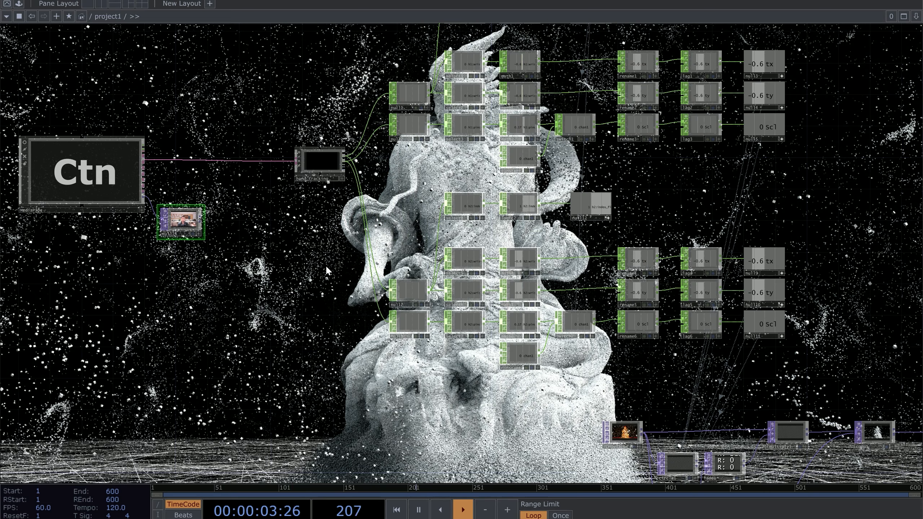
drag(326, 267, 217, 197)
drag(529, 383, 330, 234)
scroll(323, 216, up, 6)
scroll(328, 217, up, 4)
scroll(251, 218, down, 10)
drag(265, 226, 115, 157)
scroll(115, 157, up, 2)
drag(280, 324, 95, 324)
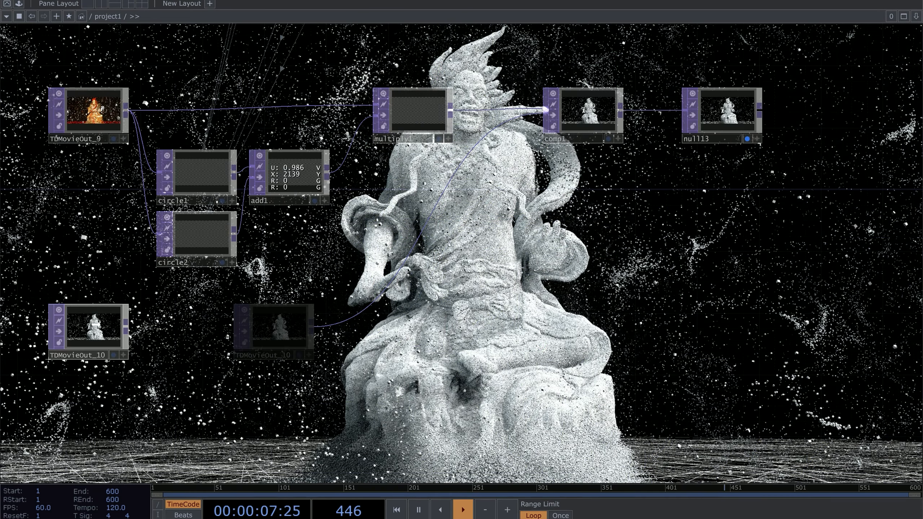
scroll(246, 301, up, 5)
scroll(240, 295, down, 6)
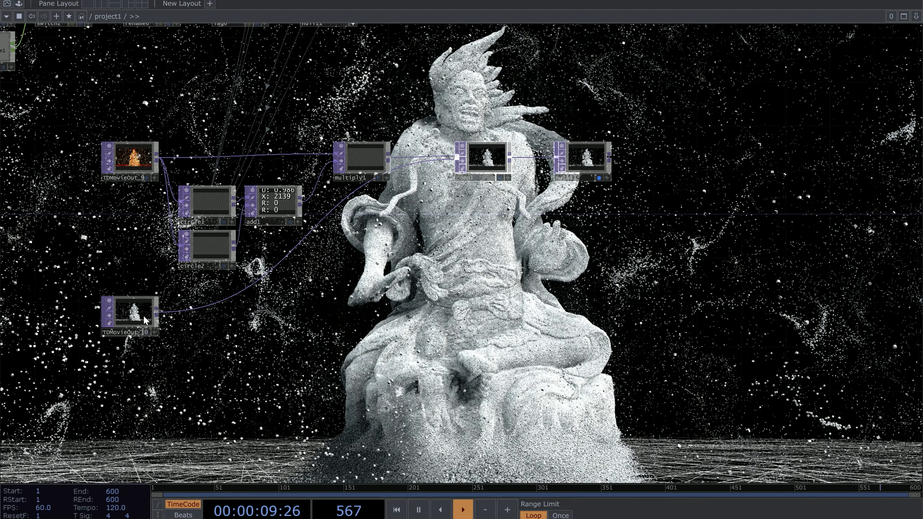
right_click(221, 301)
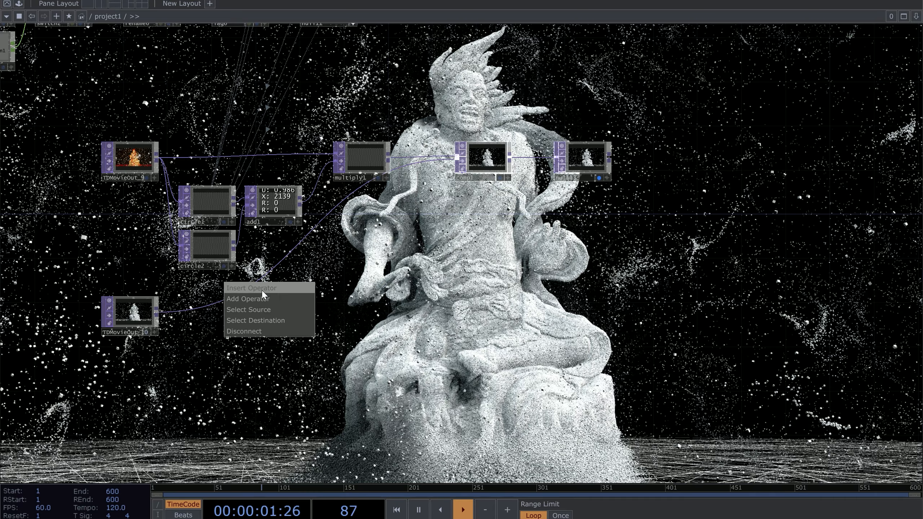
click(261, 291)
text(hs)
click(148, 211)
click(202, 321)
Show hsvadj1's parameters and set its value multiplier to 0.66
scroll(228, 322, up, 4)
drag(235, 311, 213, 309)
scroll(418, 316, up, 3)
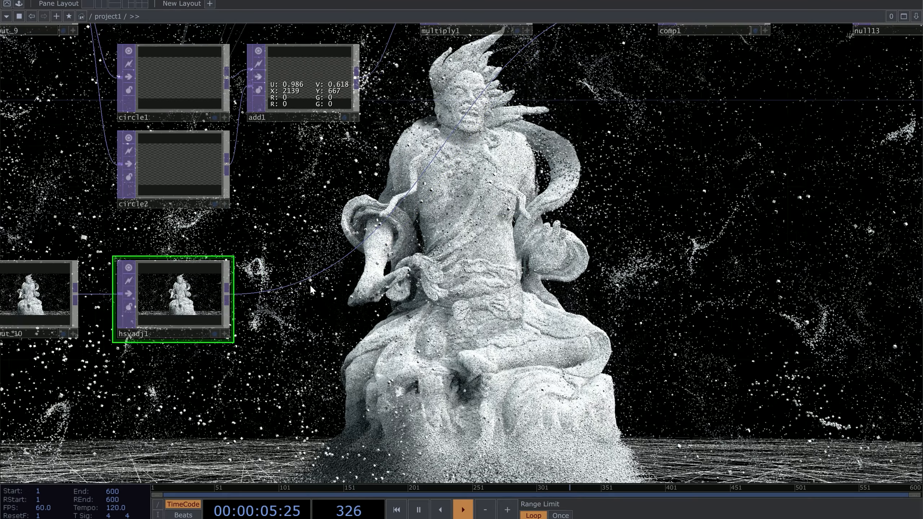
drag(362, 258, 357, 254)
key(p)
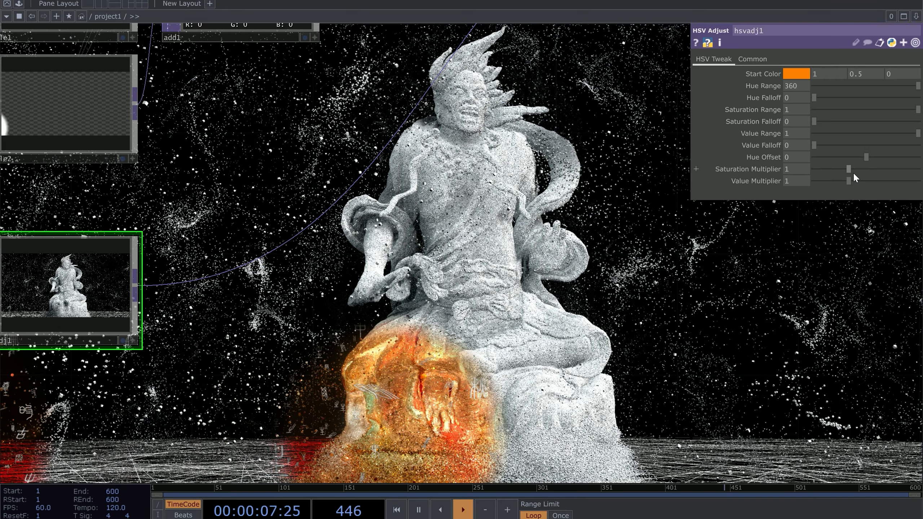
drag(849, 181, 836, 183)
Insert a Level TOP between hsvadj1 and comp1 and set its contrast to 0.7
right_click(264, 267)
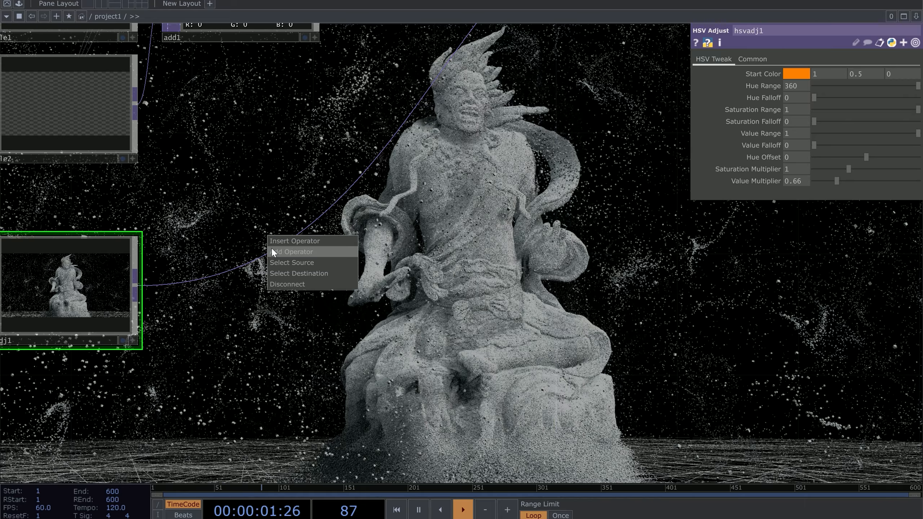
click(274, 246)
text(con)
key(BackSpace)
key(BackSpace)
key(BackSpace)
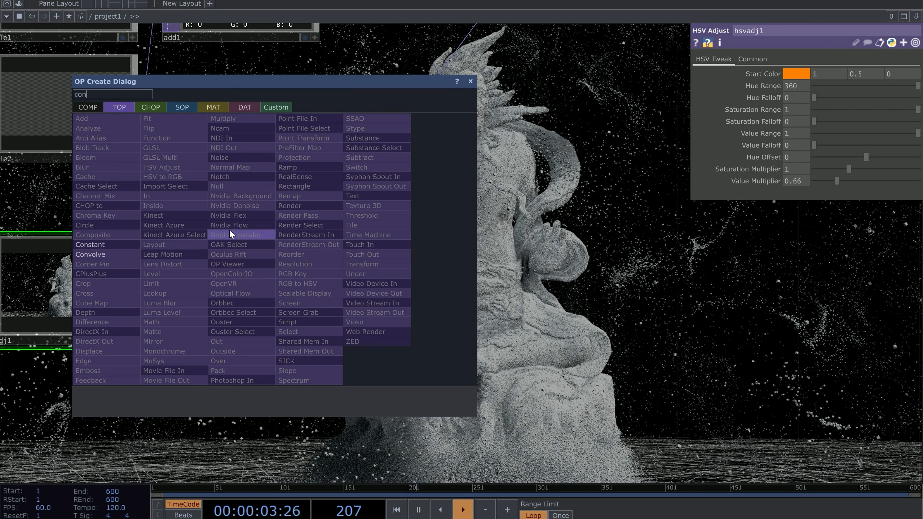
text(le)
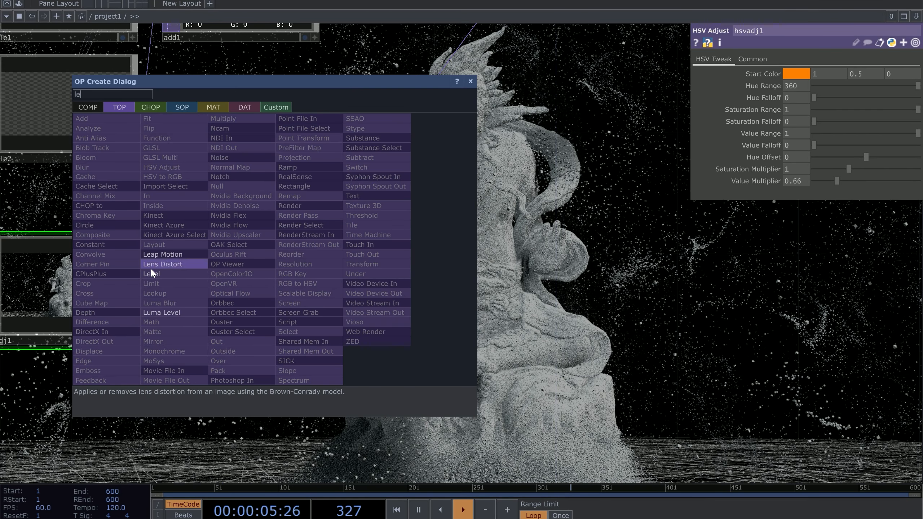
click(171, 274)
click(335, 277)
drag(838, 134, 833, 134)
Look over the completed compositing network and its output in the background
scroll(472, 254, down, 3)
drag(642, 80, 360, 278)
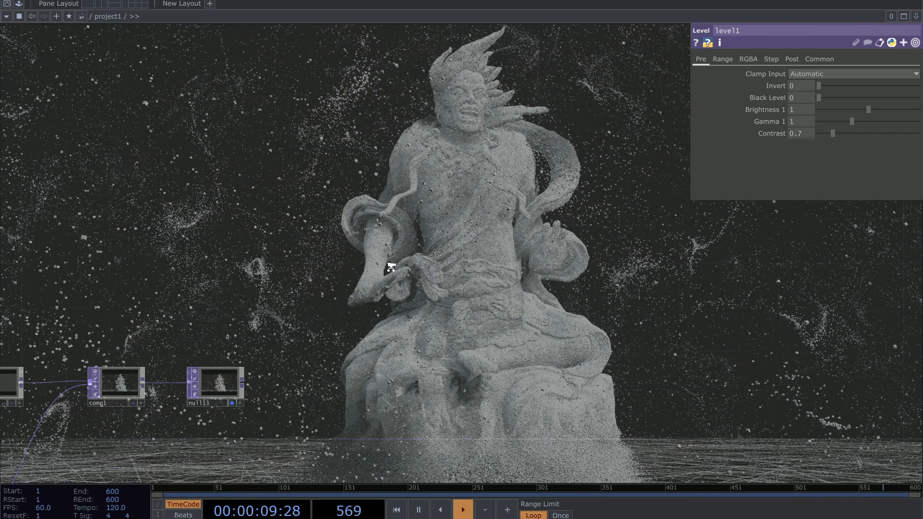
drag(282, 274, 449, 295)
scroll(136, 285, up, 10)
drag(365, 159, 319, 264)
scroll(336, 222, down, 2)
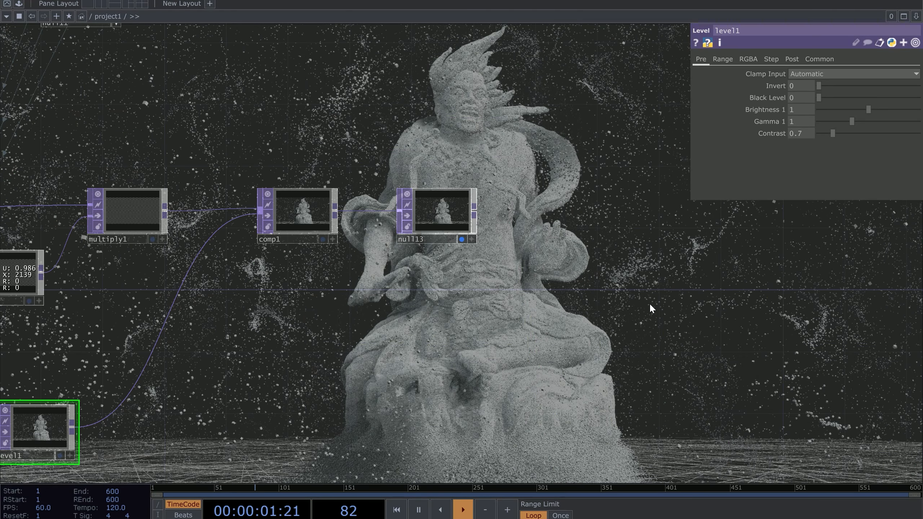
scroll(650, 305, down, 5)
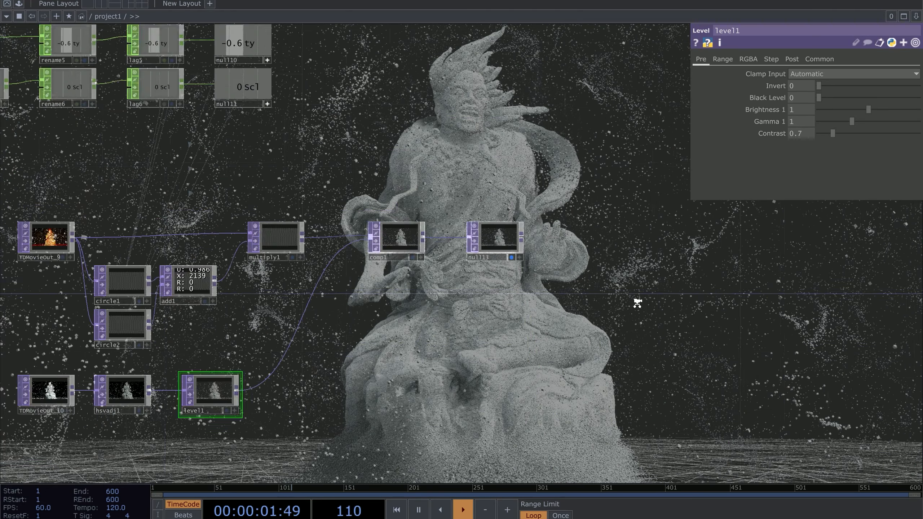
drag(196, 258, 346, 274)
scroll(360, 271, up, 2)
key(ctrl+a)
scroll(666, 251, up, 8)
scroll(645, 297, down, 10)
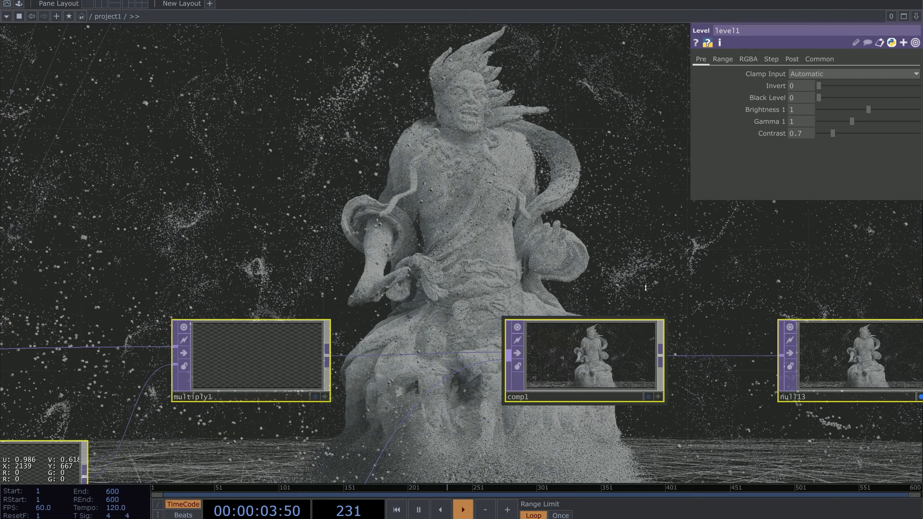
click(591, 226)
scroll(614, 320, up, 5)
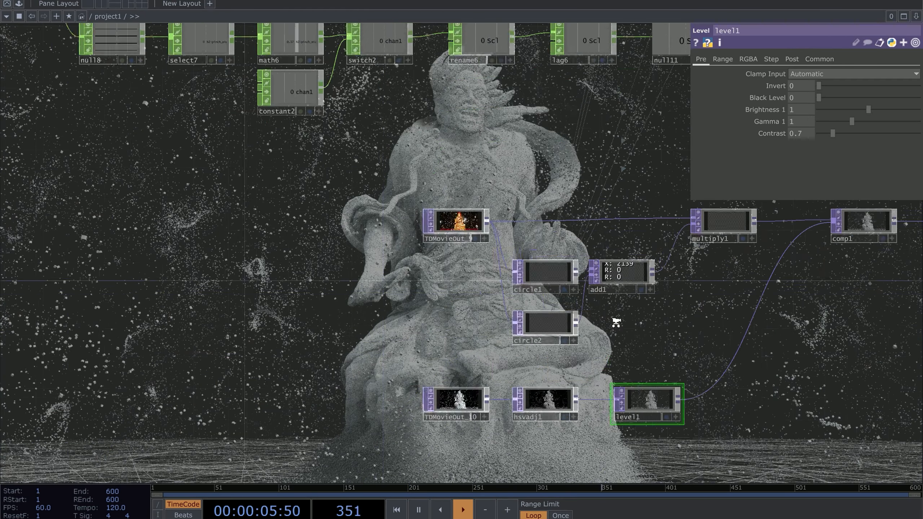
drag(616, 323, 292, 278)
drag(647, 314, 448, 286)
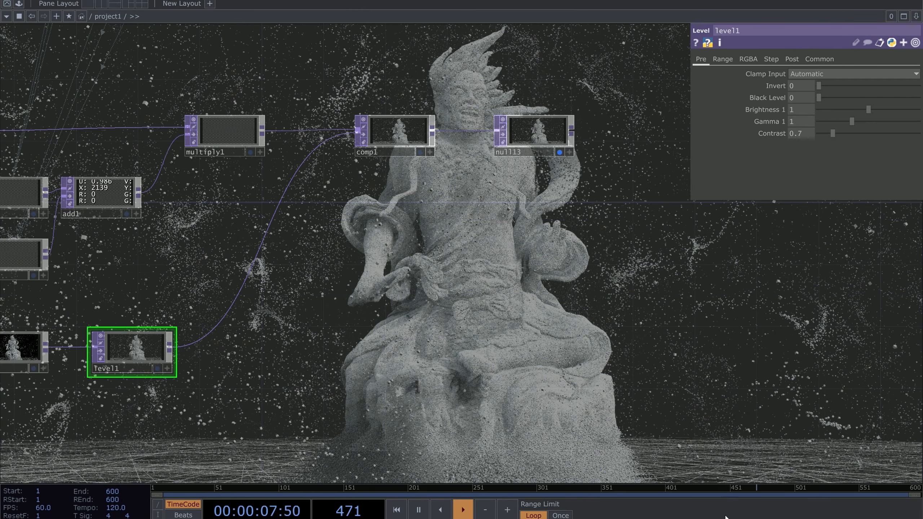